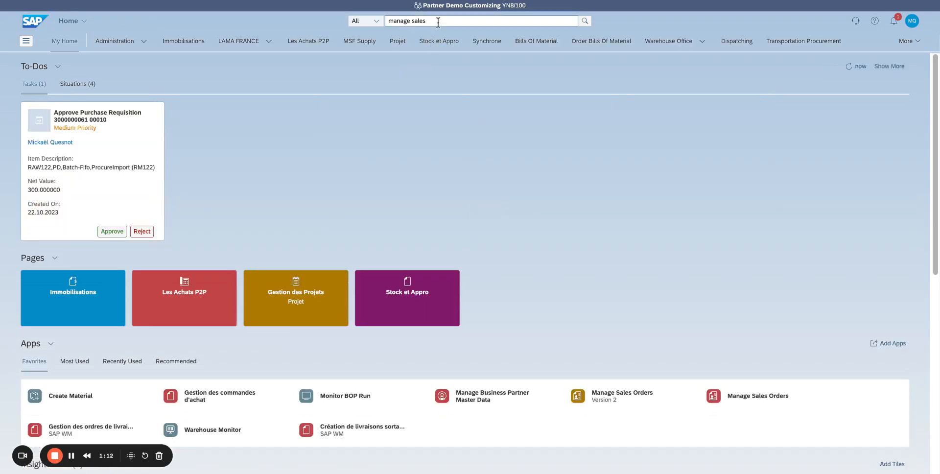
- Search for "manage sales order" and open the Manage Sales Orders - Version 2 app
click(436, 21)
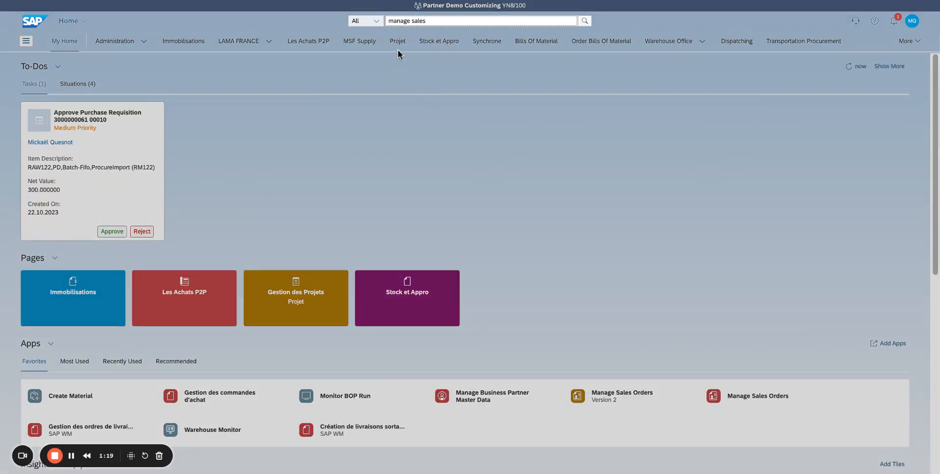
text(order)
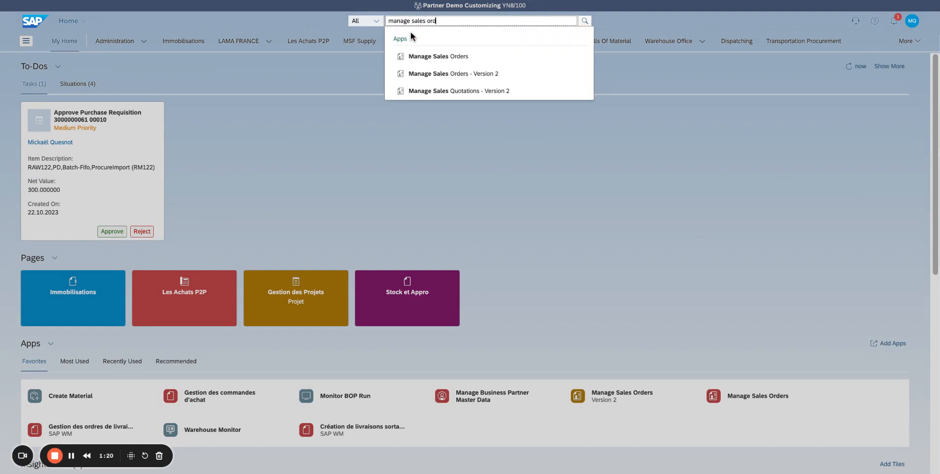
click(518, 78)
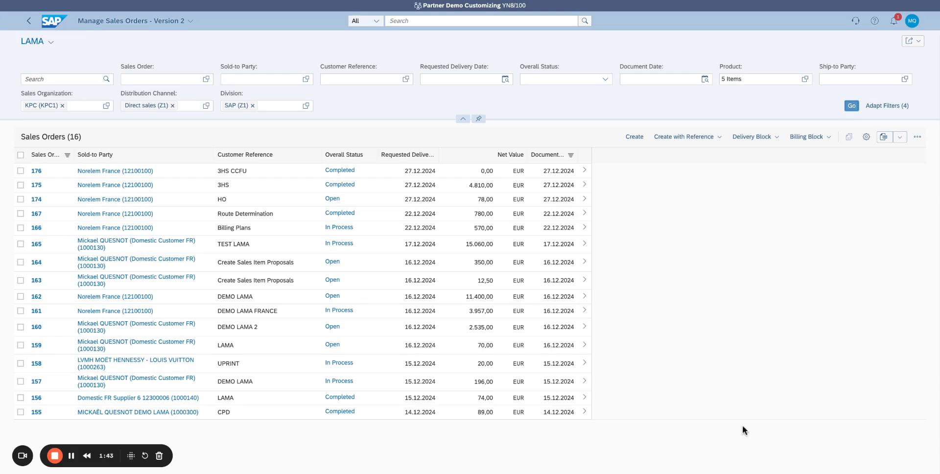
- Start creating a sales order with reference to a sales quotation, using the order type Standard Order (OR)
click(719, 139)
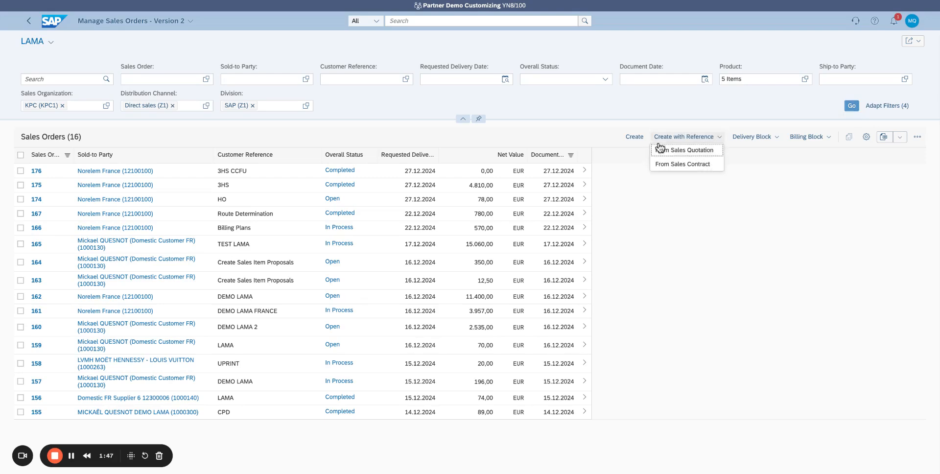
click(686, 150)
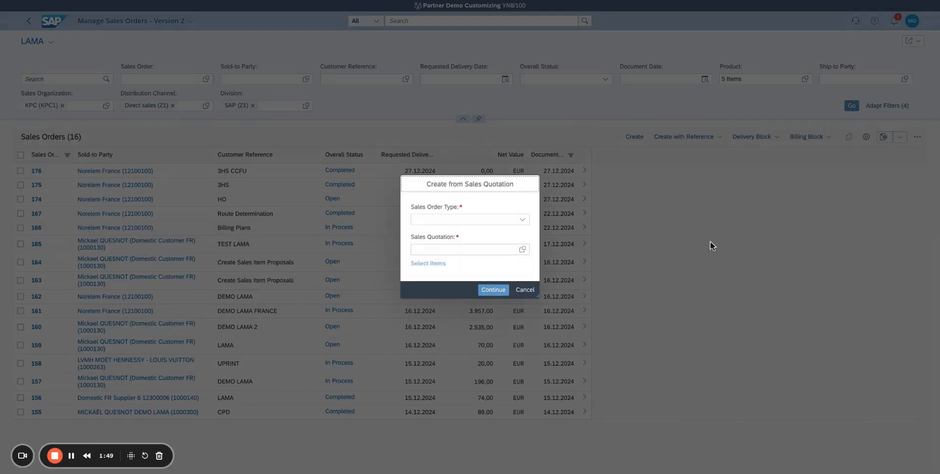
click(525, 221)
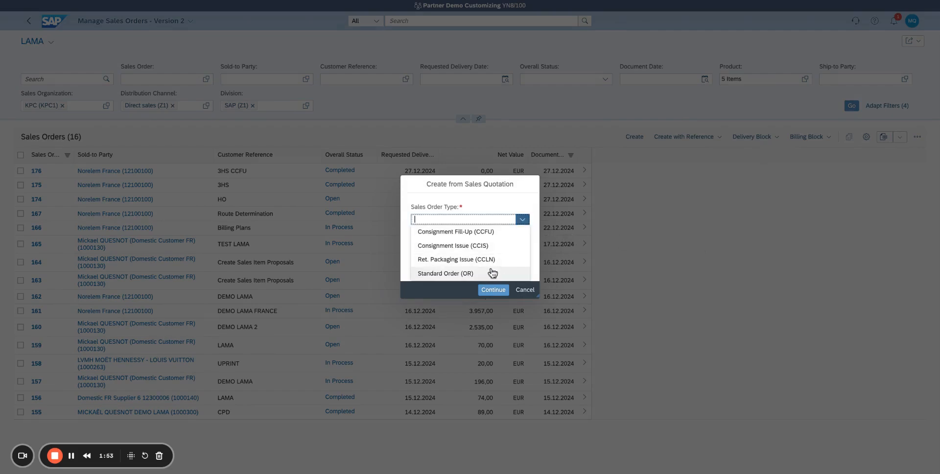
click(485, 273)
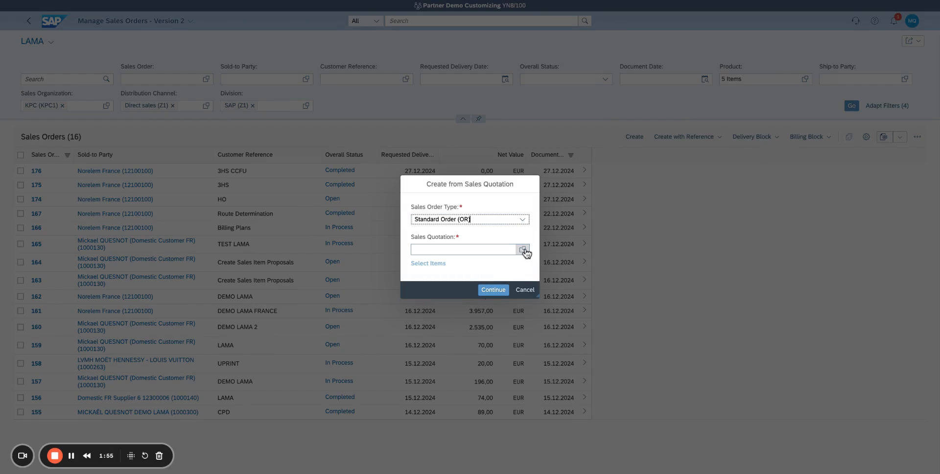
- Choose the ZARA FRANCE quotation with customer reference BJE V2 as the source and continue to the new sales order
click(524, 251)
click(523, 249)
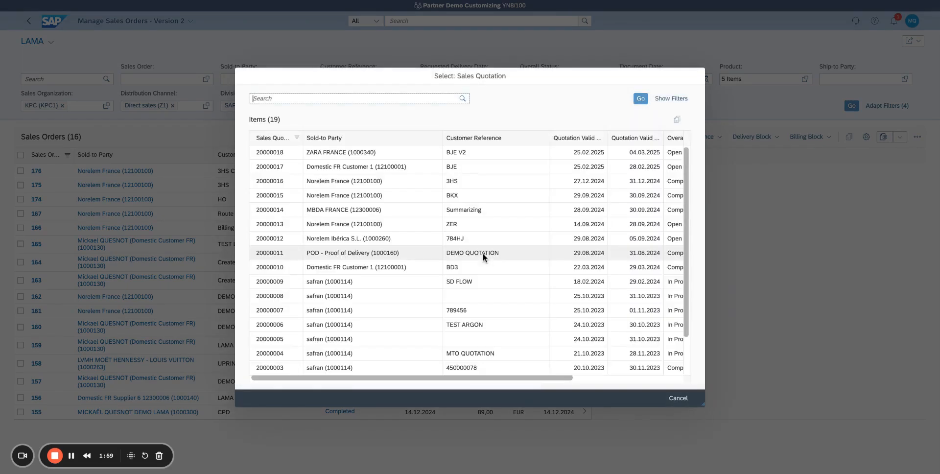
click(356, 155)
click(356, 156)
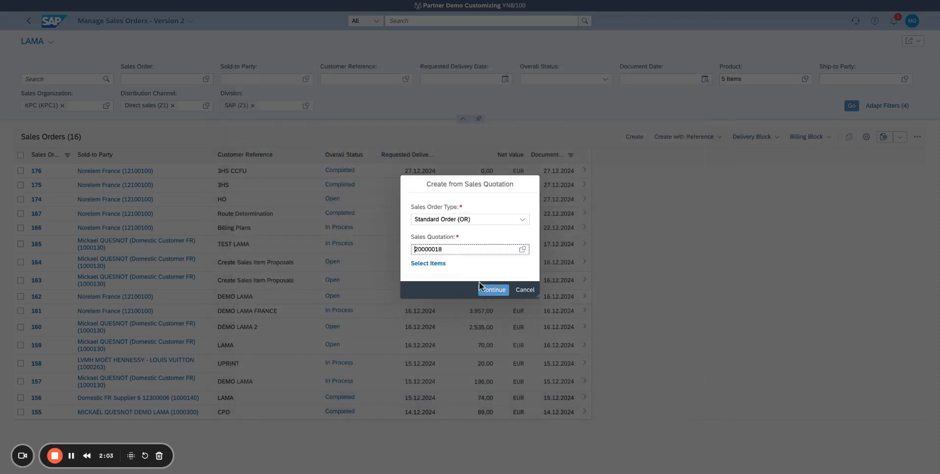
click(492, 291)
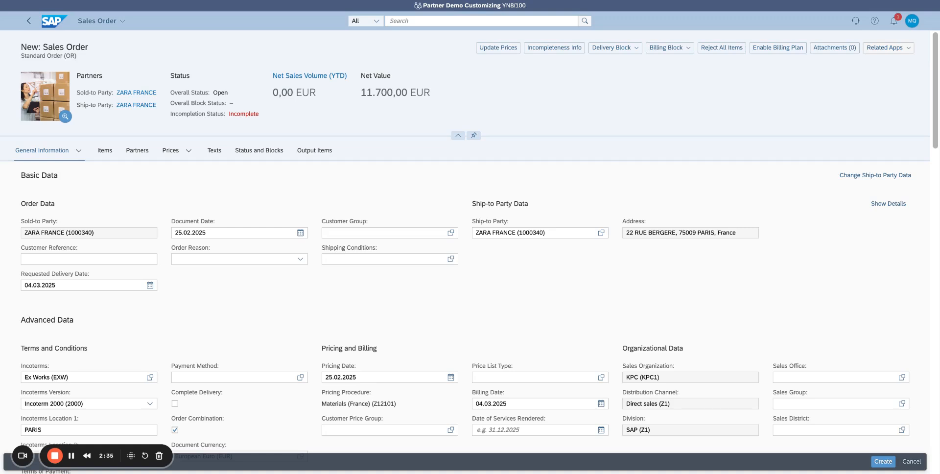
- Enter BJE V2 as the customer reference of the new sales order
click(142, 260)
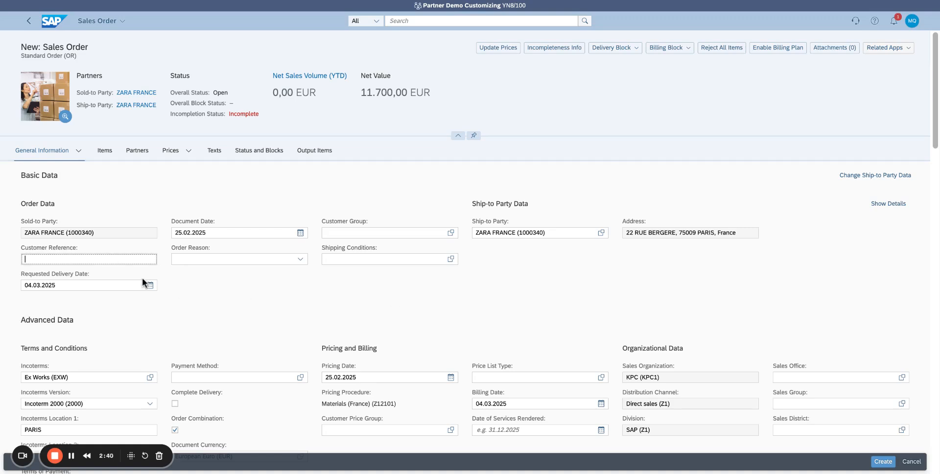
text(BJE V2)
key(Tab)
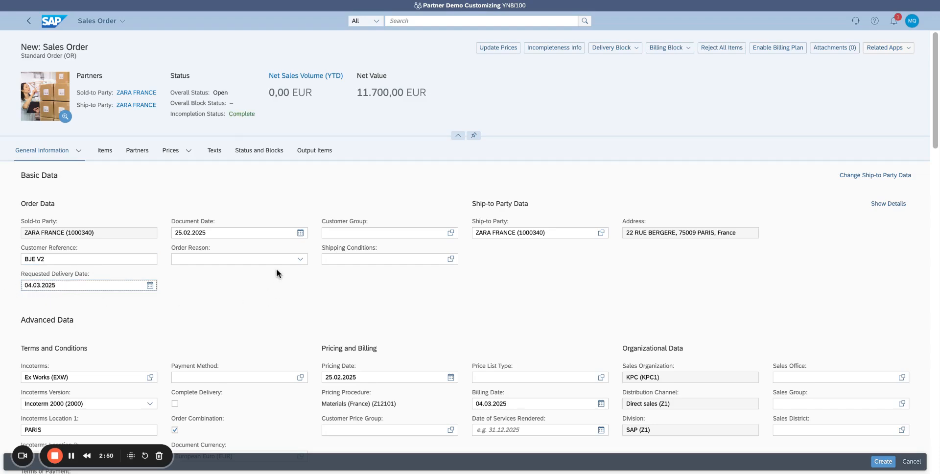
- Expand the ship-to party details and the additional advanced data, and review the order's header information
drag(241, 233, 140, 234)
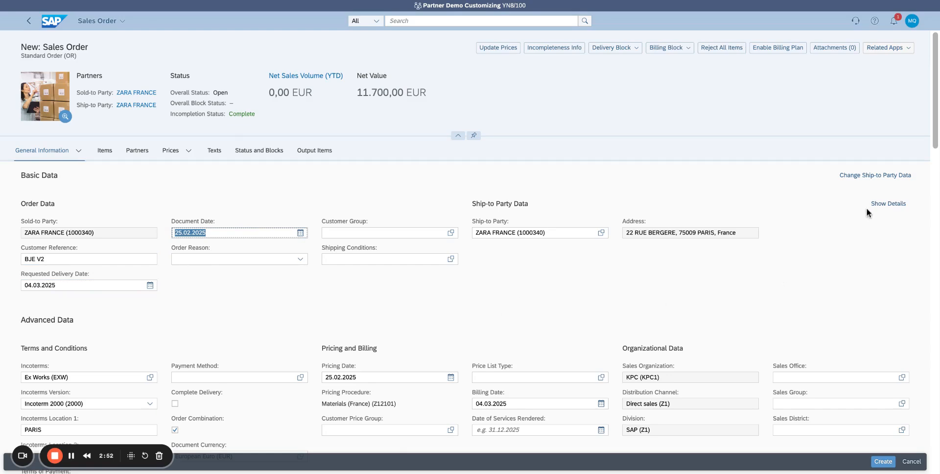
click(889, 204)
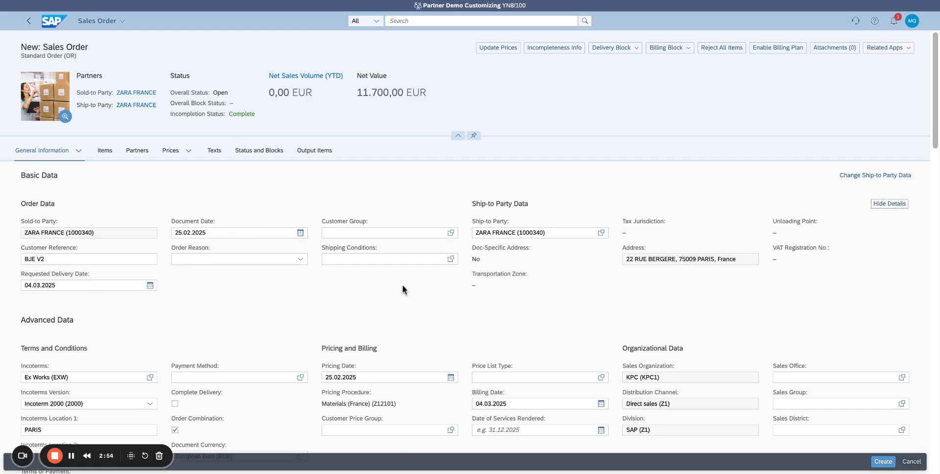
scroll(403, 285, down, 3)
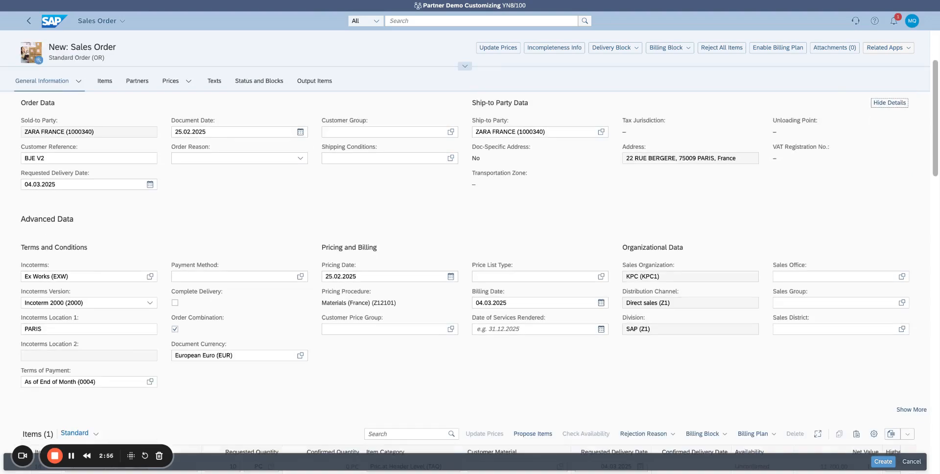
click(912, 410)
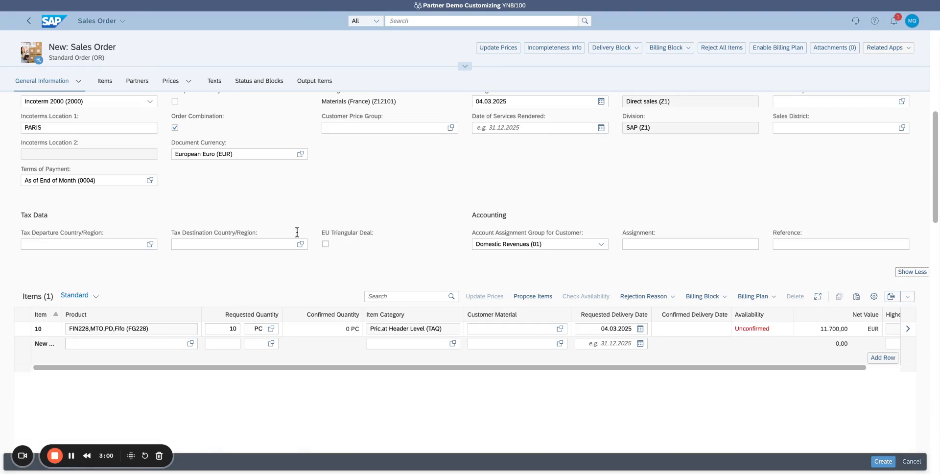
scroll(610, 372, up, 5)
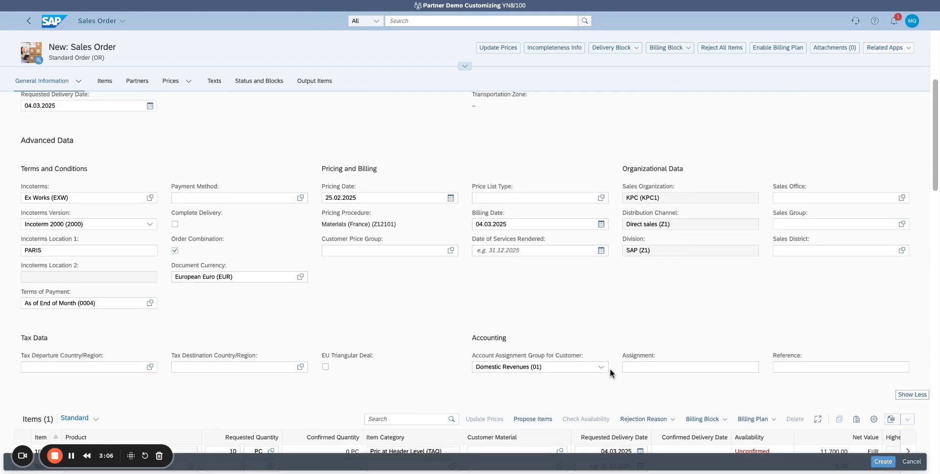
scroll(571, 336, up, 1)
scroll(571, 336, down, 10)
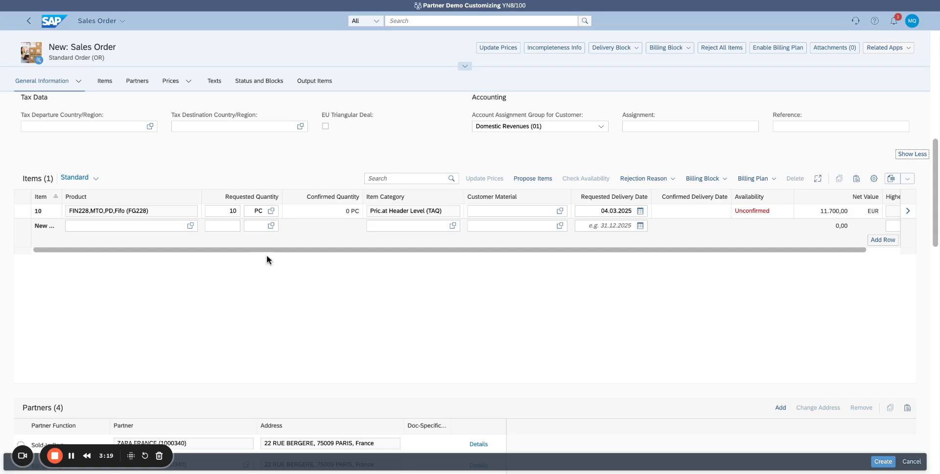
- Select item 10 and check which billing plan actions are available for it
click(21, 216)
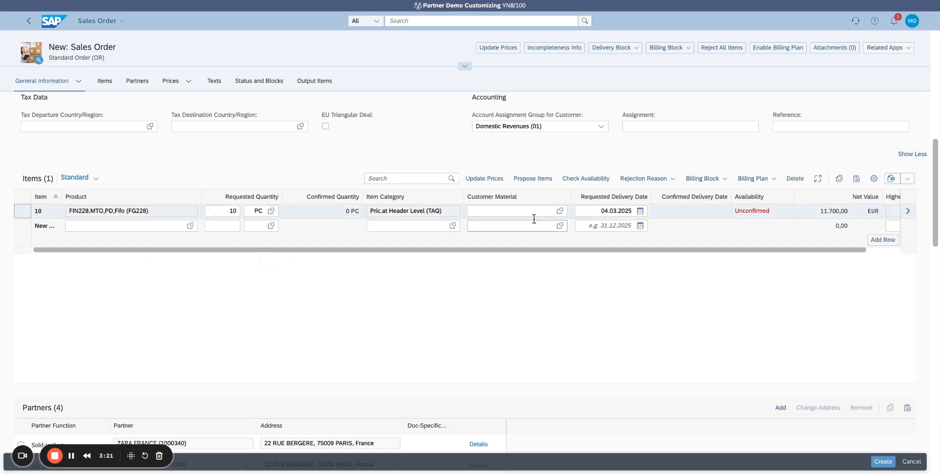
click(779, 184)
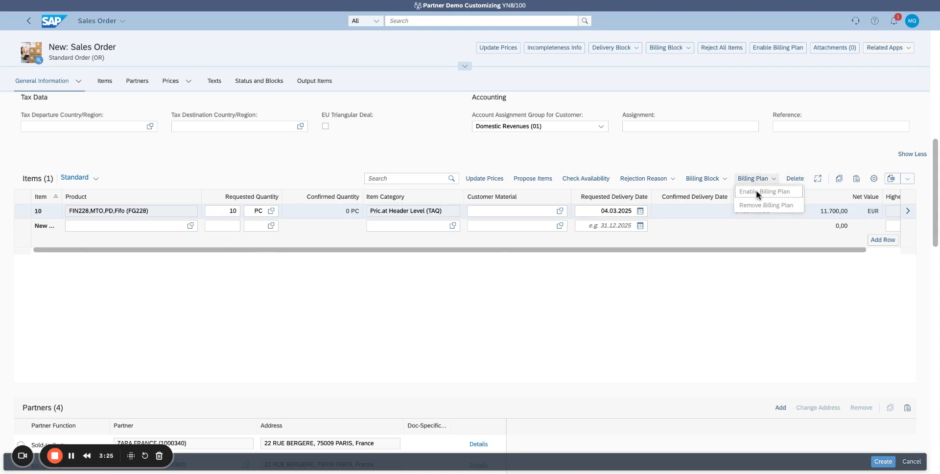
click(747, 283)
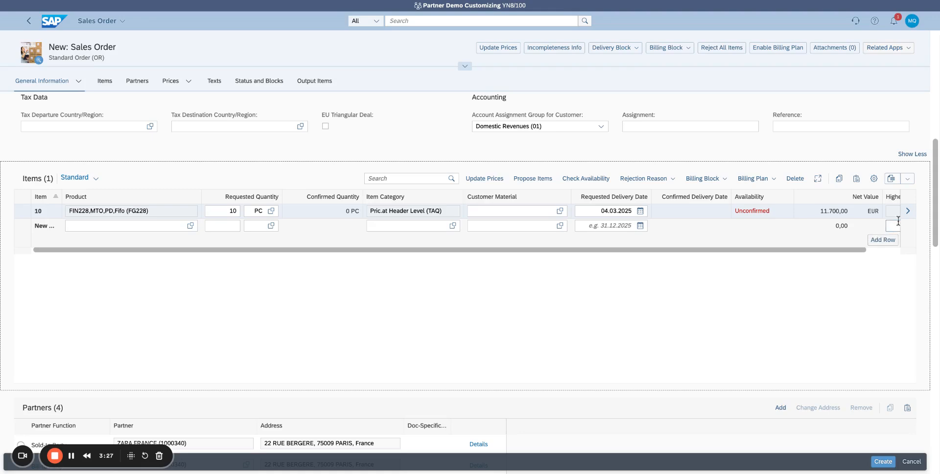
- Open the details of item 10, review its schedule lines and price elements, and return to the sales order
click(908, 215)
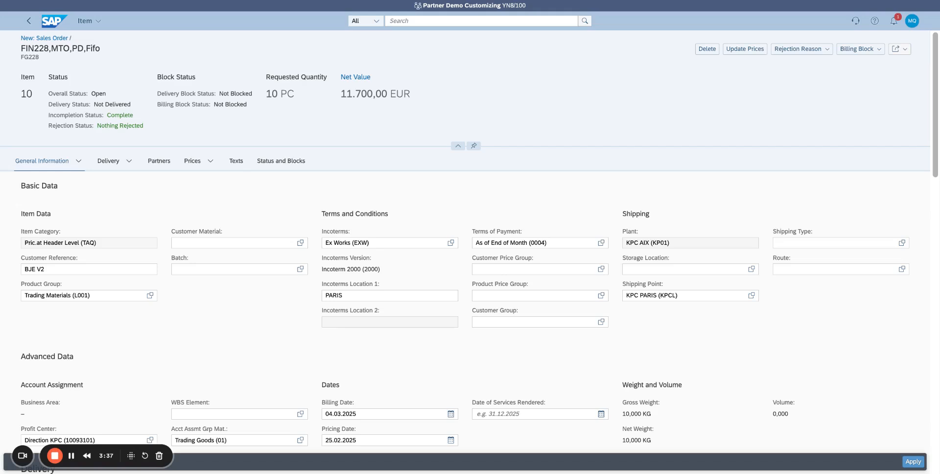
click(130, 162)
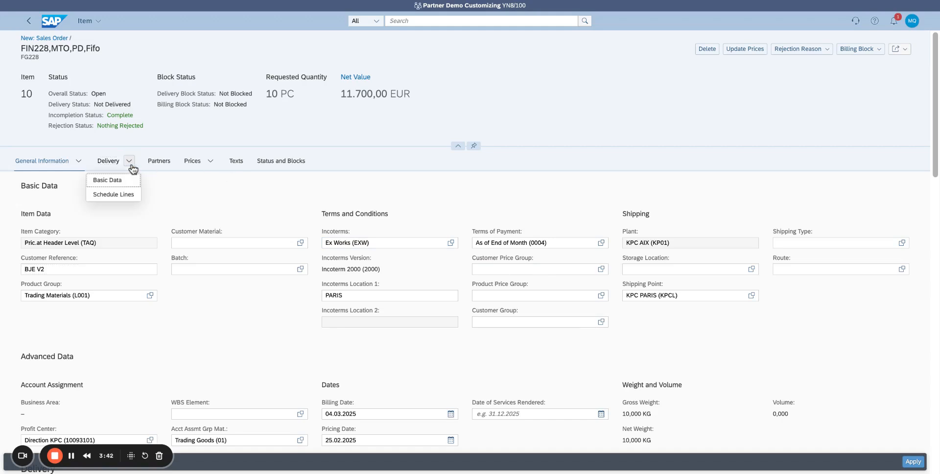
click(122, 194)
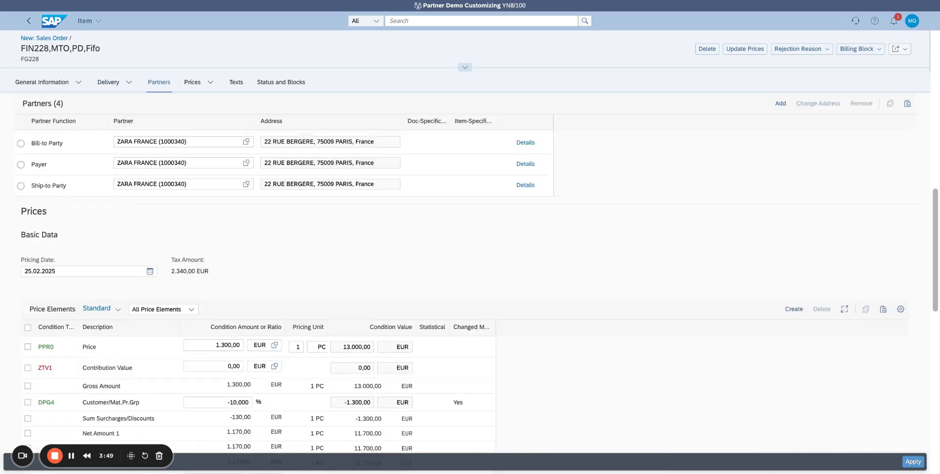
scroll(330, 235, up, 4)
scroll(937, 442, up, 6)
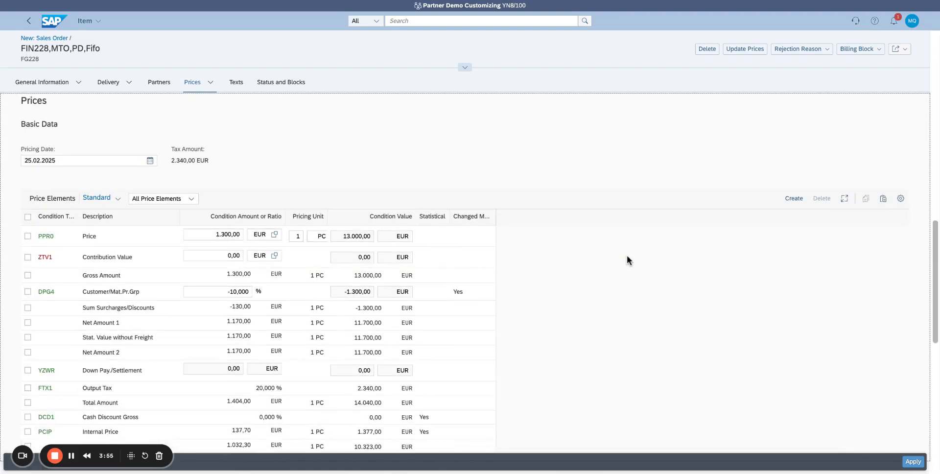
click(913, 461)
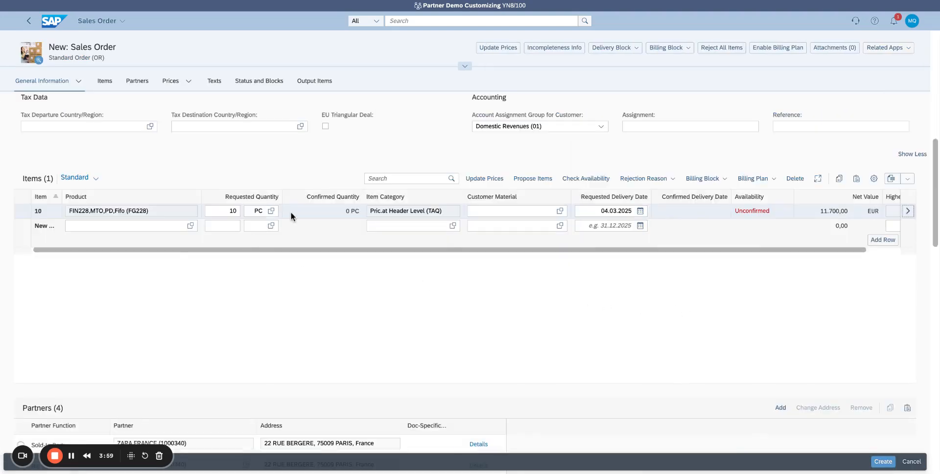
- Deselect and reselect item 10, checking the billing plan options again in both states
click(22, 213)
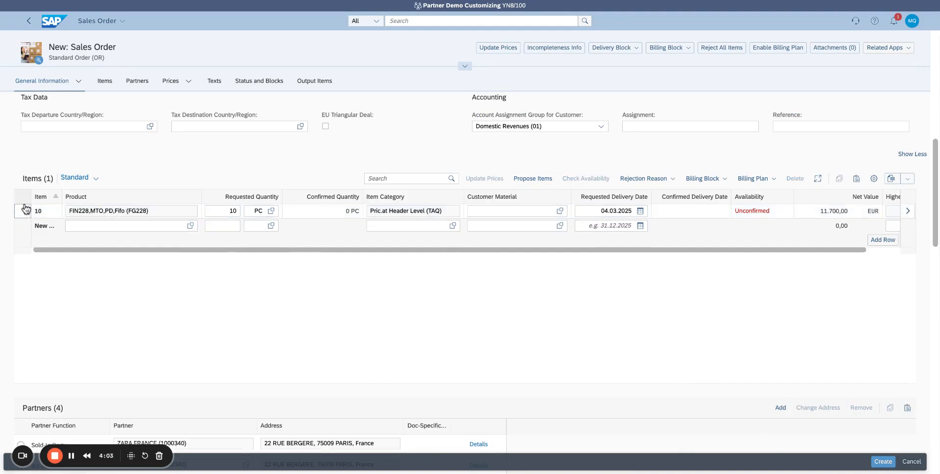
click(770, 179)
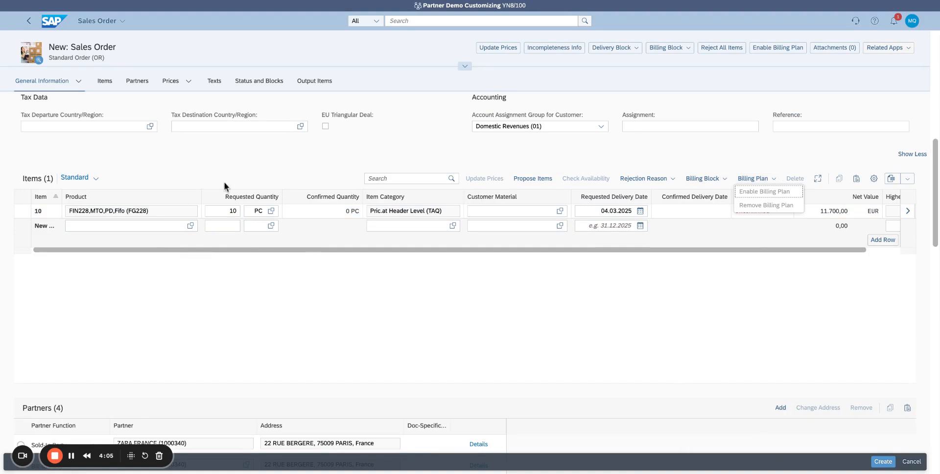
click(27, 214)
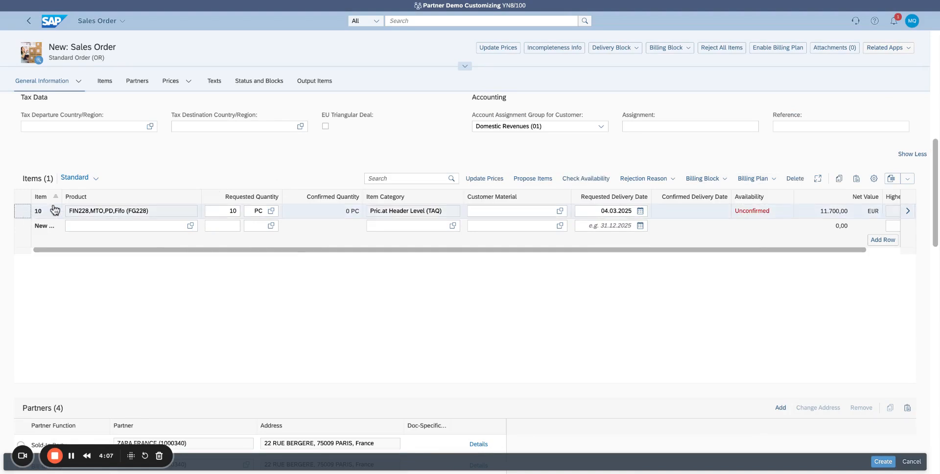
click(778, 180)
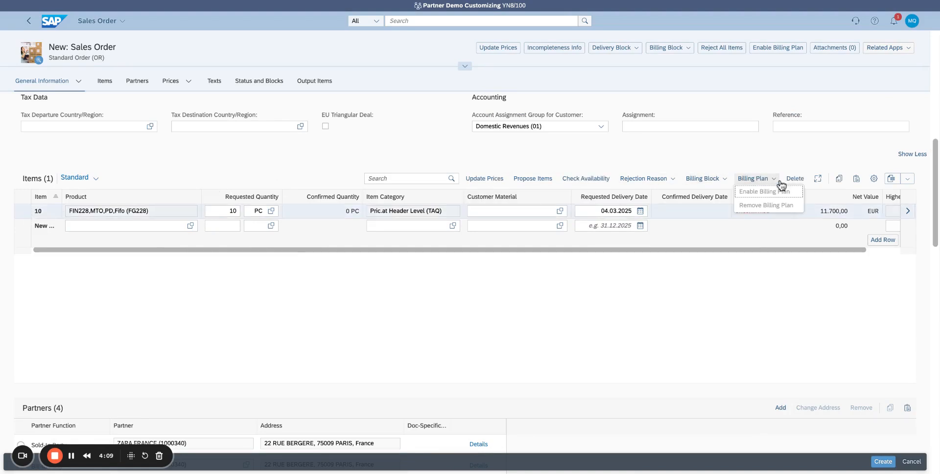
- Create the sales order and dismiss the resulting message dialog
click(883, 462)
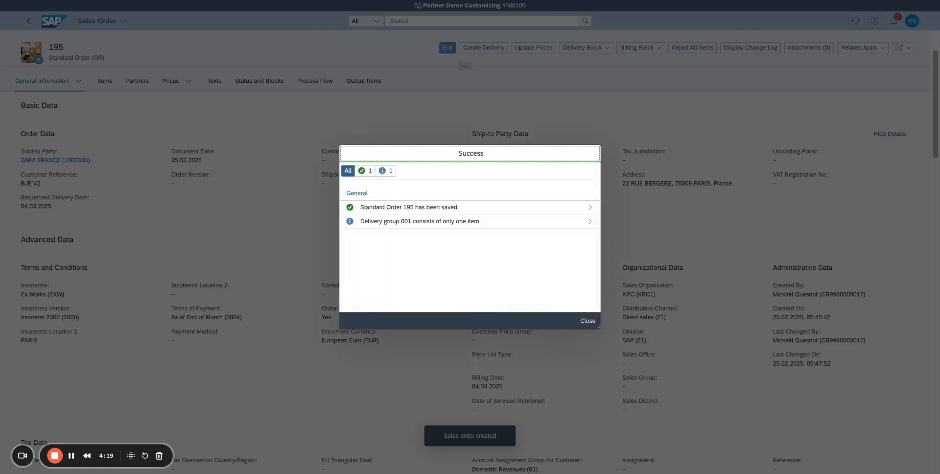
click(588, 321)
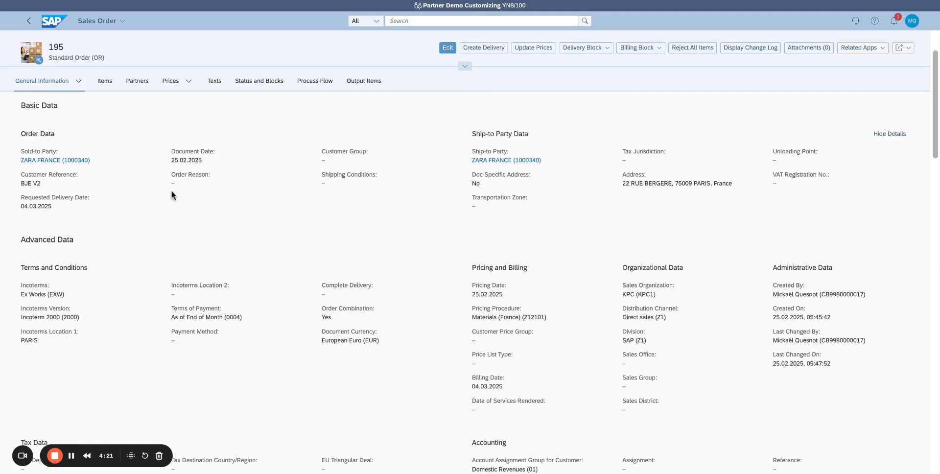
- Put the sales order into edit mode, select item 10 and check which billing plan actions are available for it
click(446, 47)
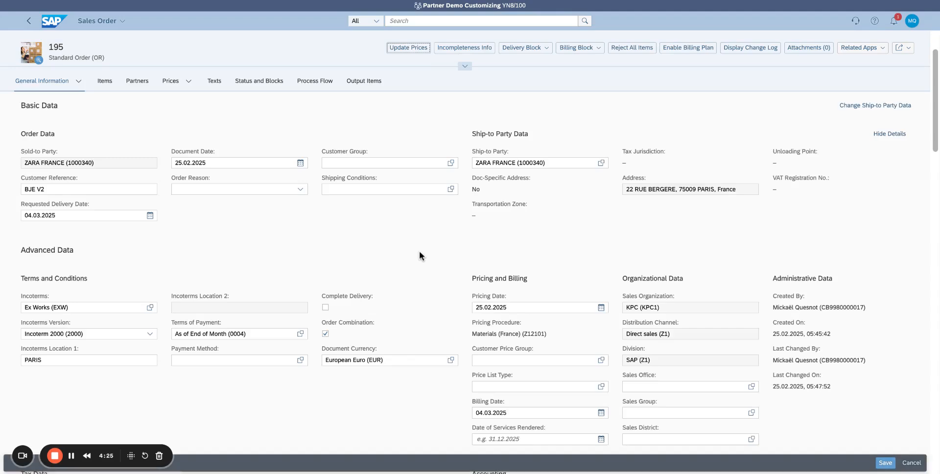
scroll(470, 275, down, 10)
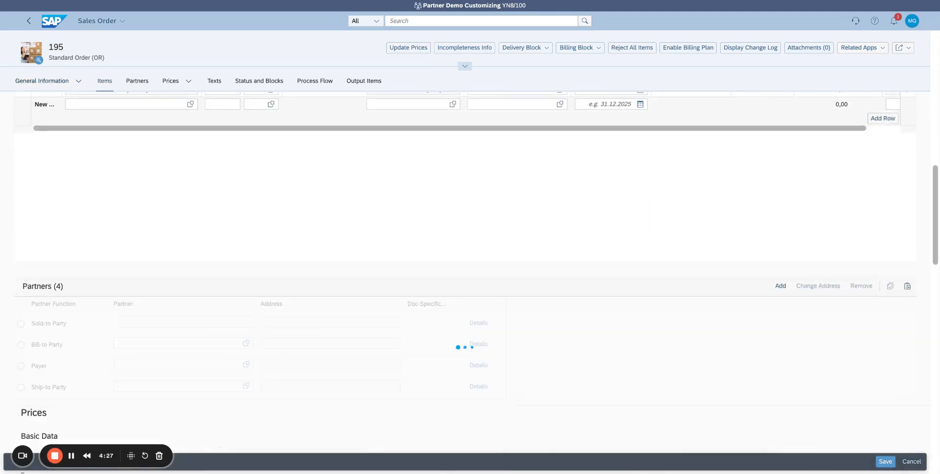
scroll(471, 275, up, 2)
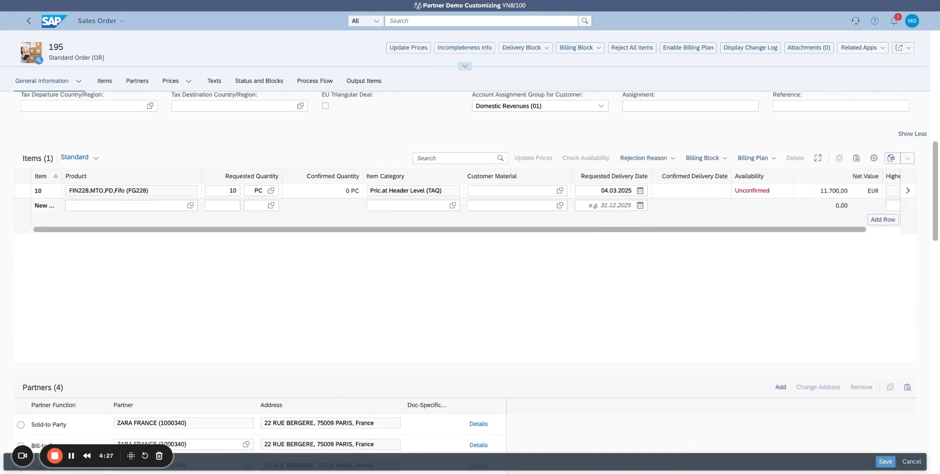
click(21, 193)
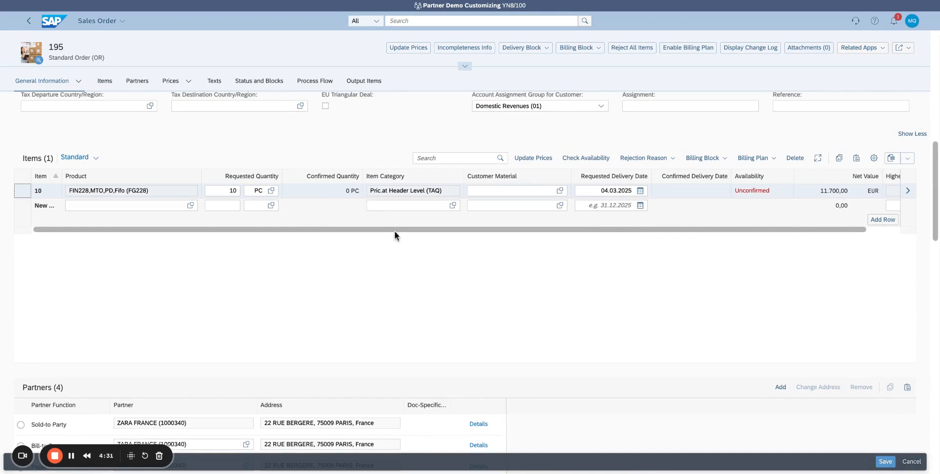
scroll(394, 235, up, 2)
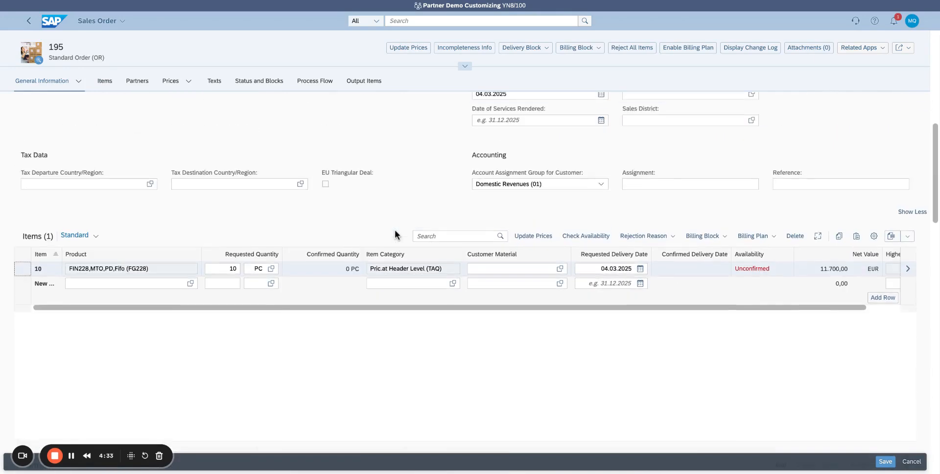
scroll(395, 231, up, 1)
click(774, 265)
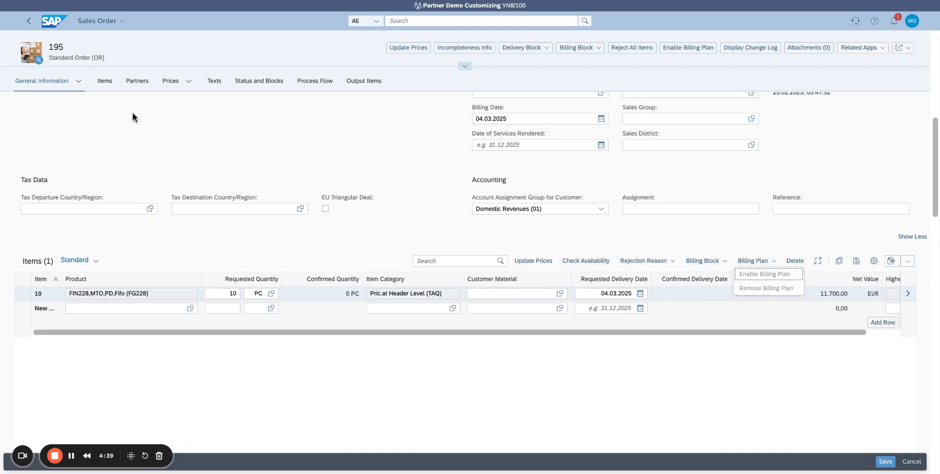
- Review the order's items, partners, prices, texts and process flow sections for billing plan information
click(114, 84)
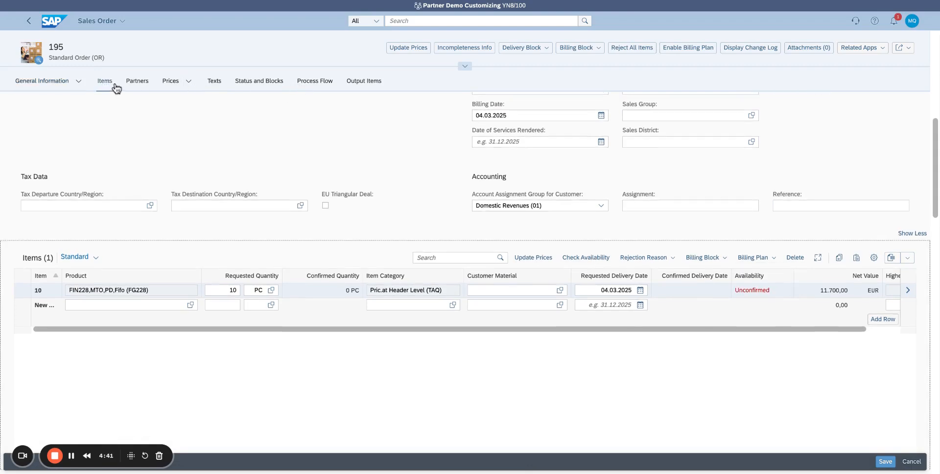
click(131, 83)
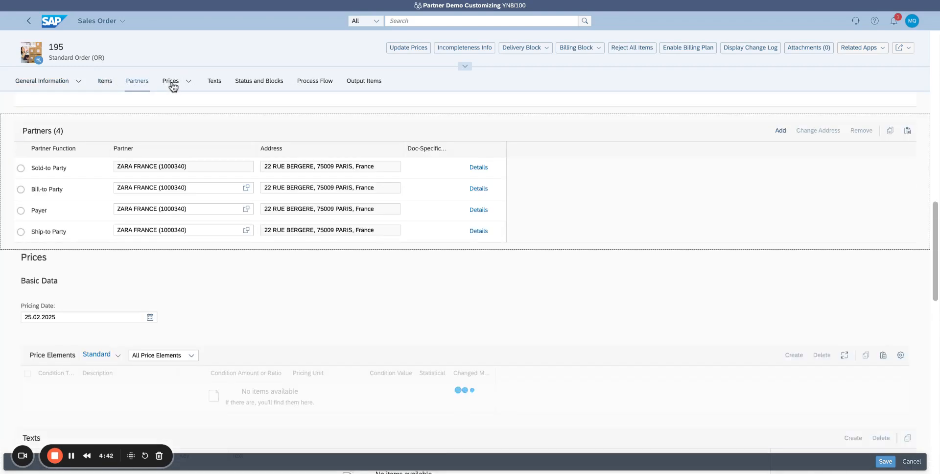
click(172, 84)
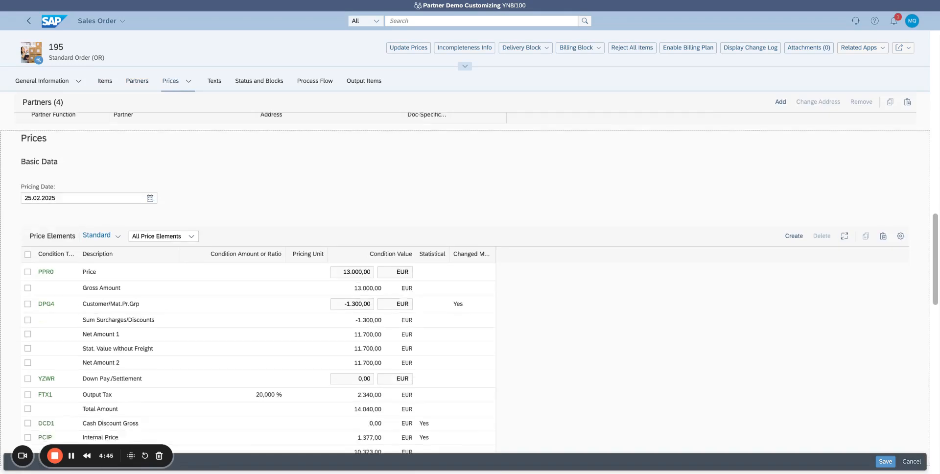
click(216, 84)
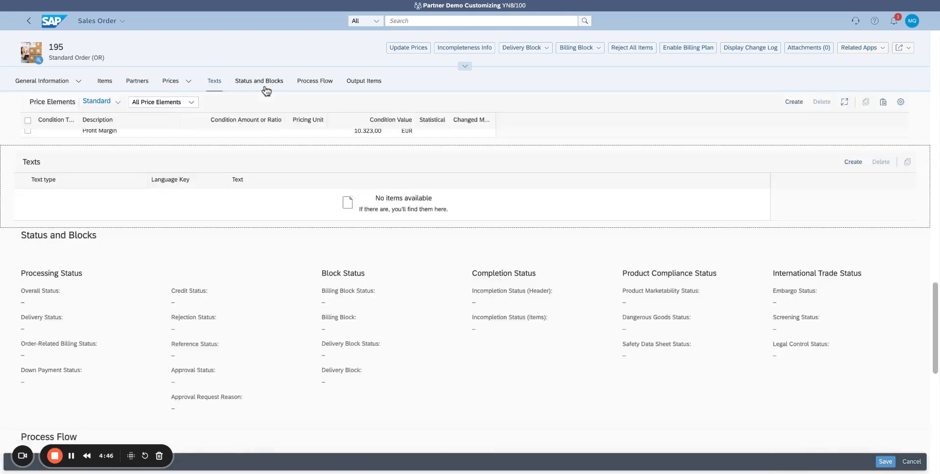
click(311, 85)
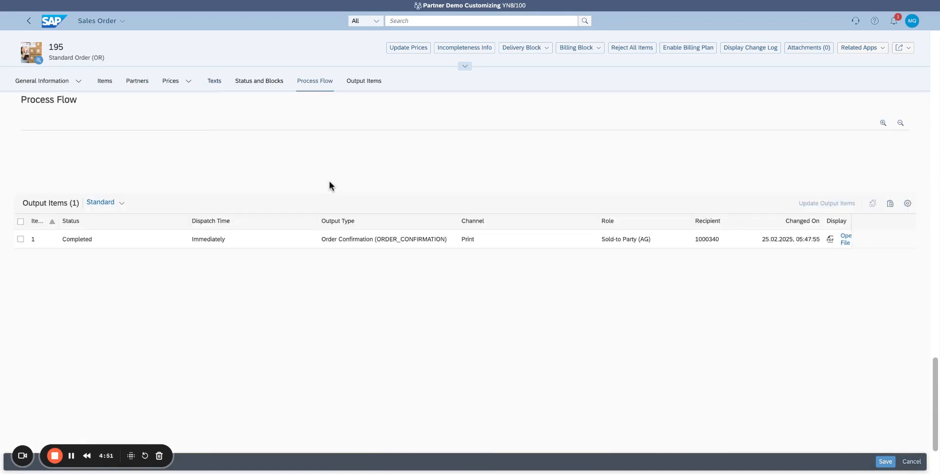
scroll(714, 308, up, 10)
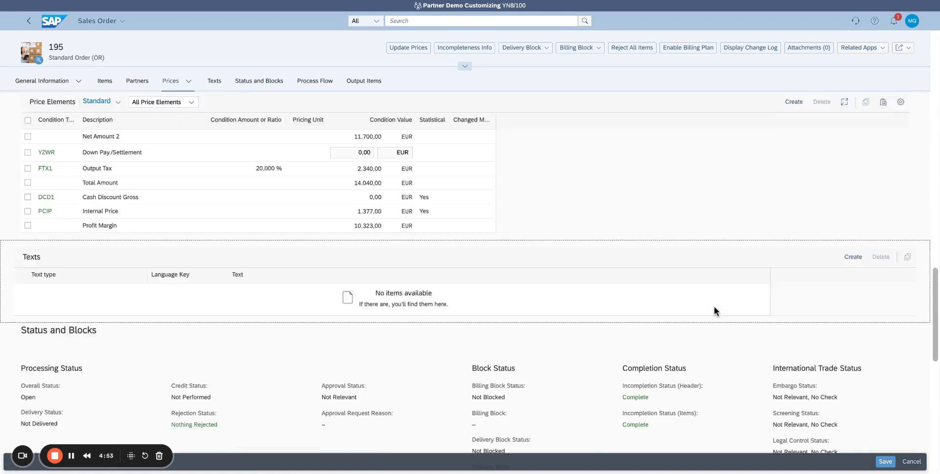
scroll(714, 308, up, 5)
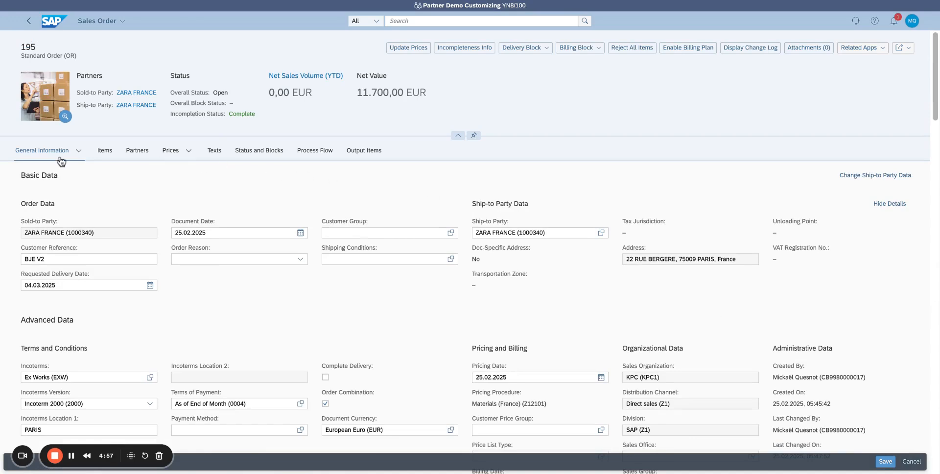
- Open the details of item 10, review its delivery data and its status and blocks, and go back to the sales order
click(104, 151)
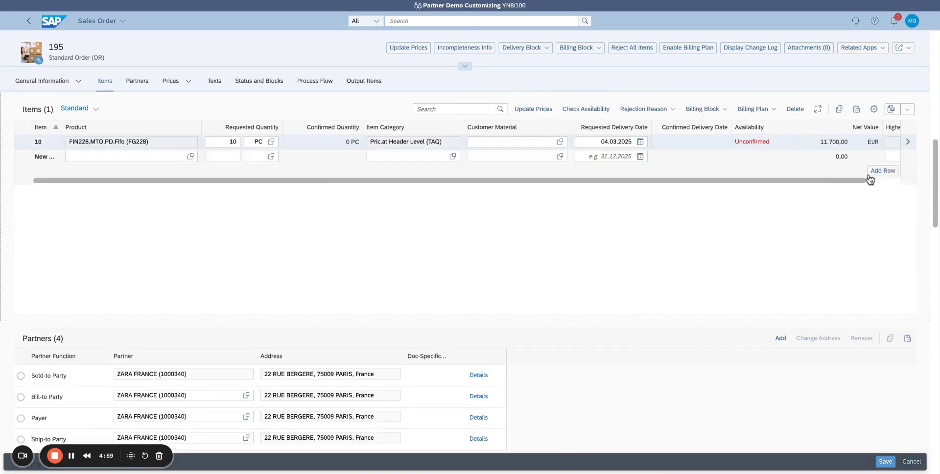
click(908, 142)
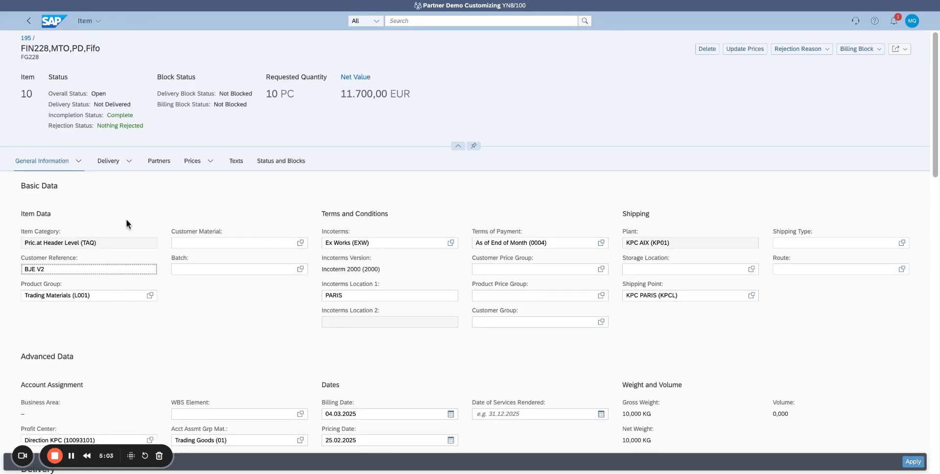
click(111, 161)
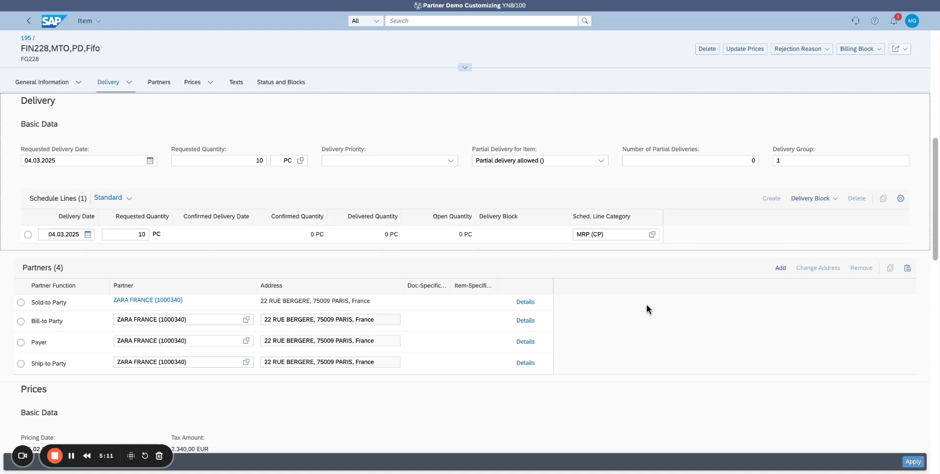
click(261, 84)
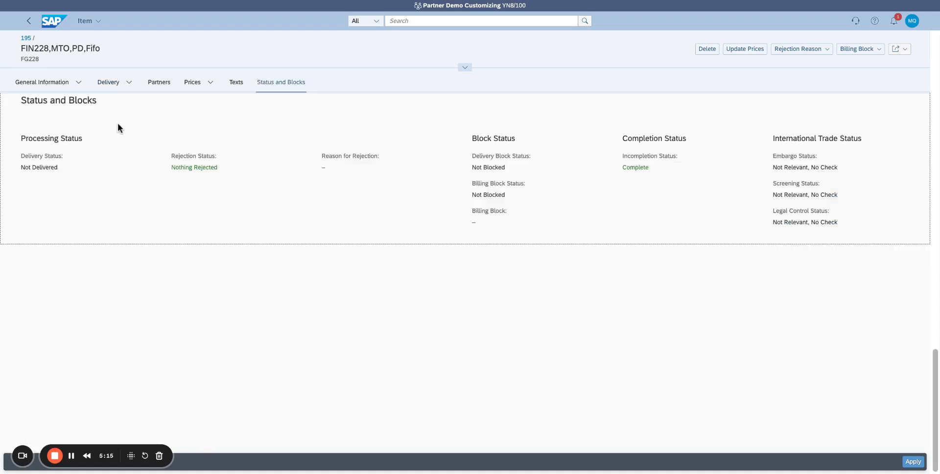
click(32, 27)
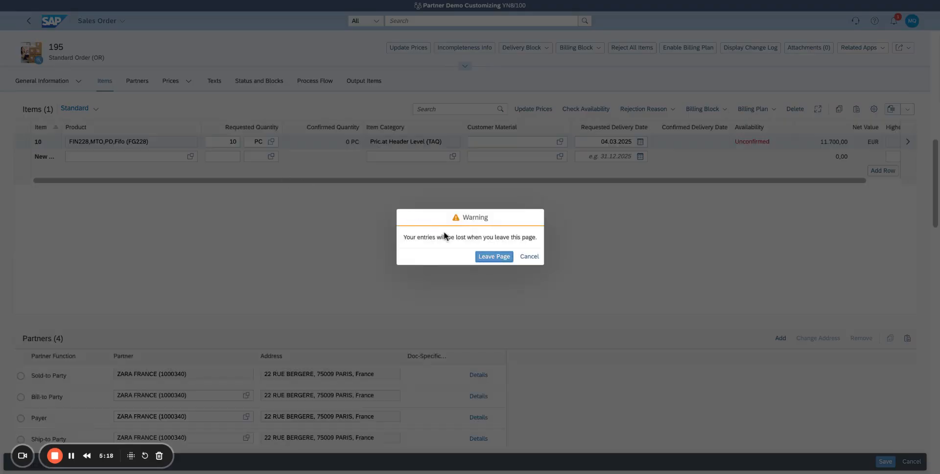
- Cancel leaving the page, save the sales order and return to the sales order list
click(528, 256)
click(886, 461)
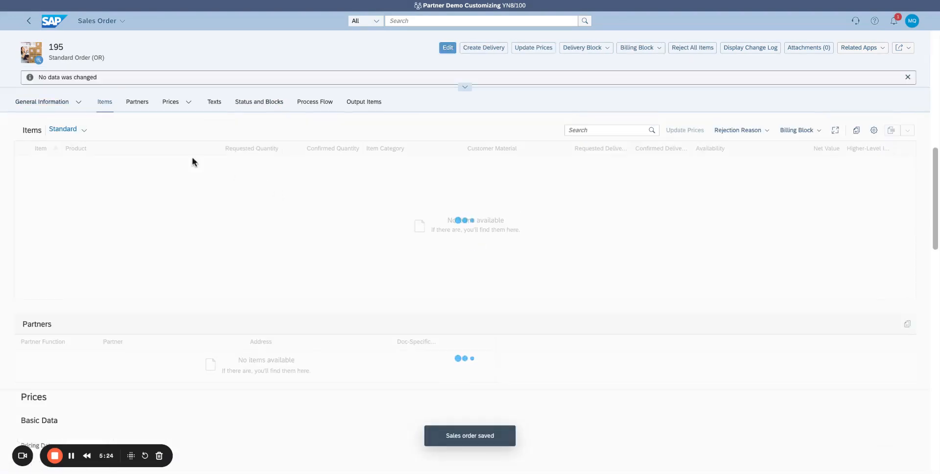
click(30, 21)
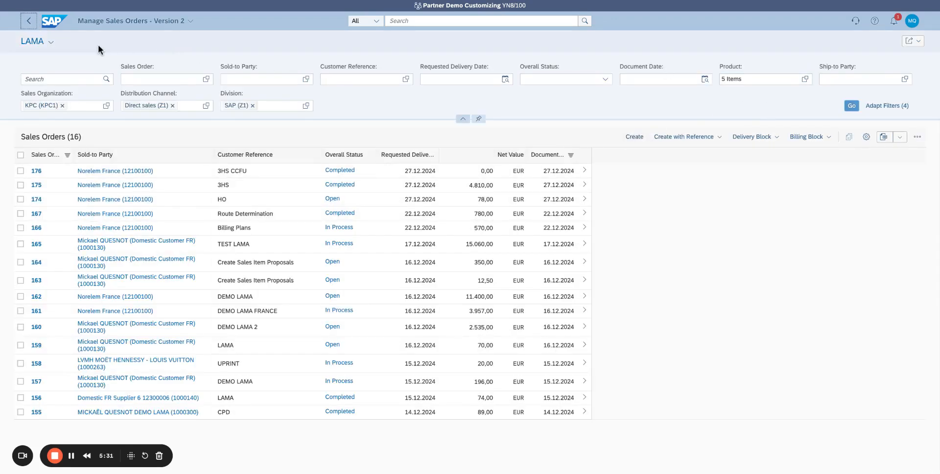
- Switch the sales order list to the Standard view and load its orders
click(56, 44)
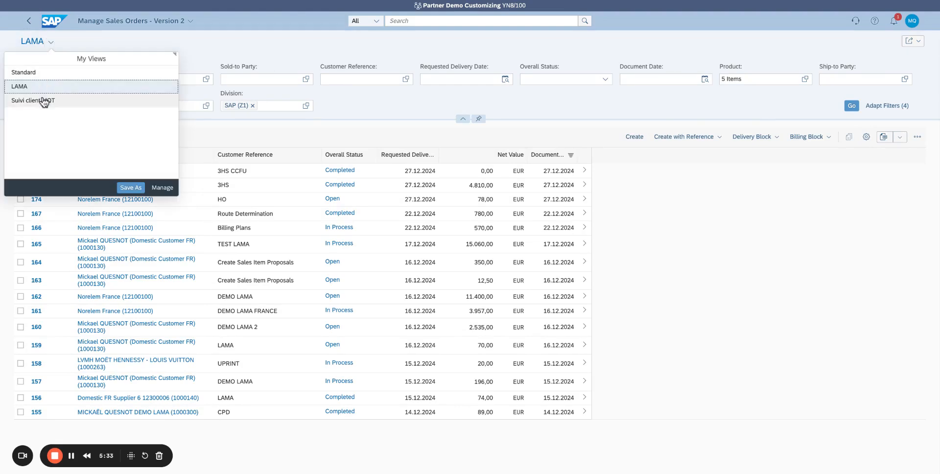
click(39, 73)
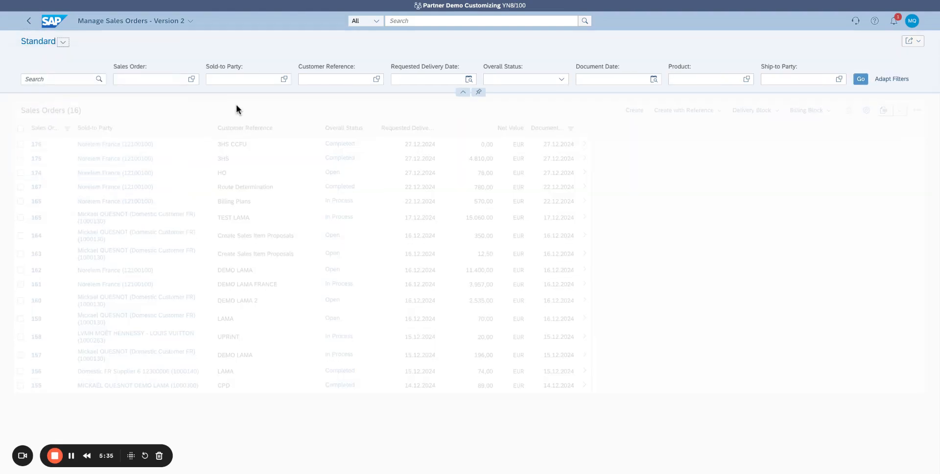
click(858, 80)
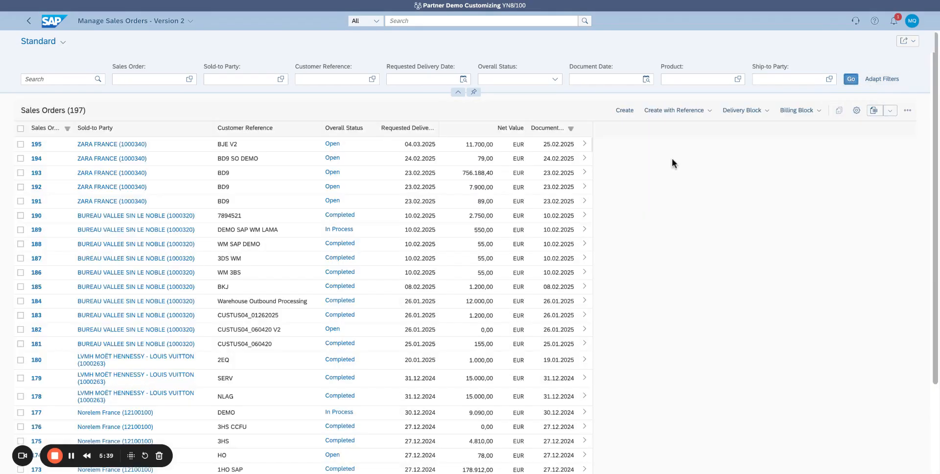
- Filter the list to orders with today's document date and open the ZARA FRANCE order with reference BJE V2 for changing
click(645, 79)
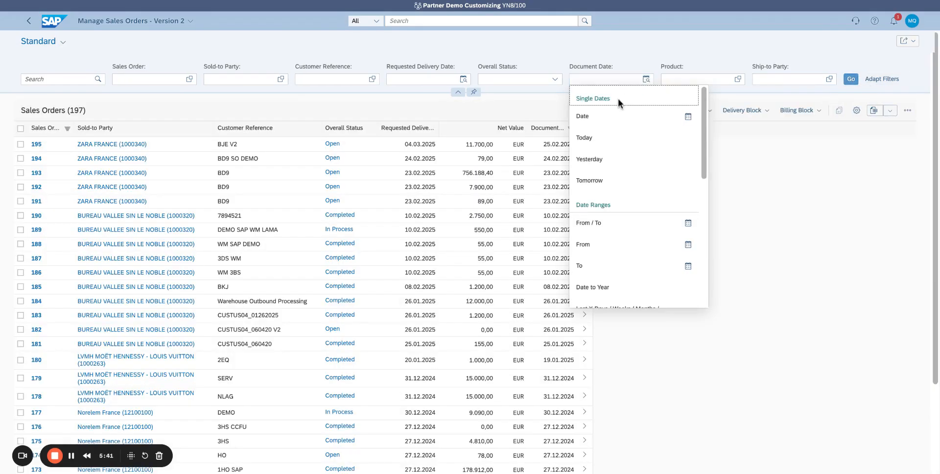
click(607, 140)
click(851, 79)
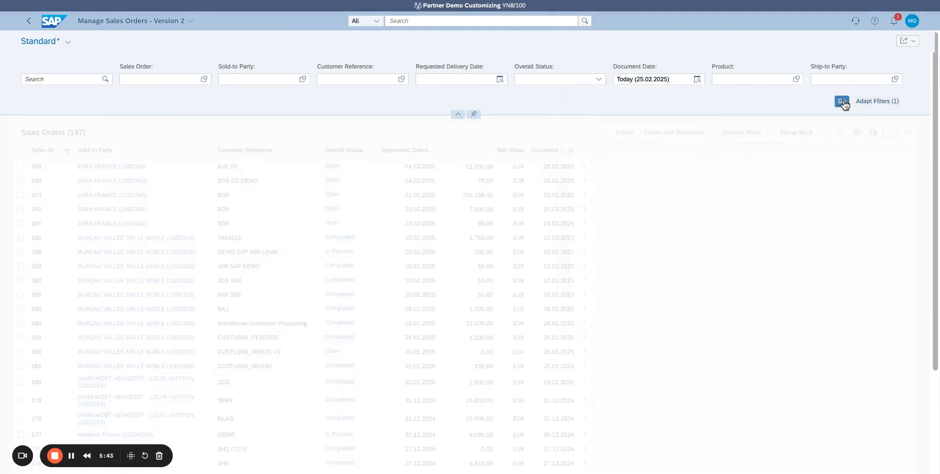
click(37, 144)
click(87, 144)
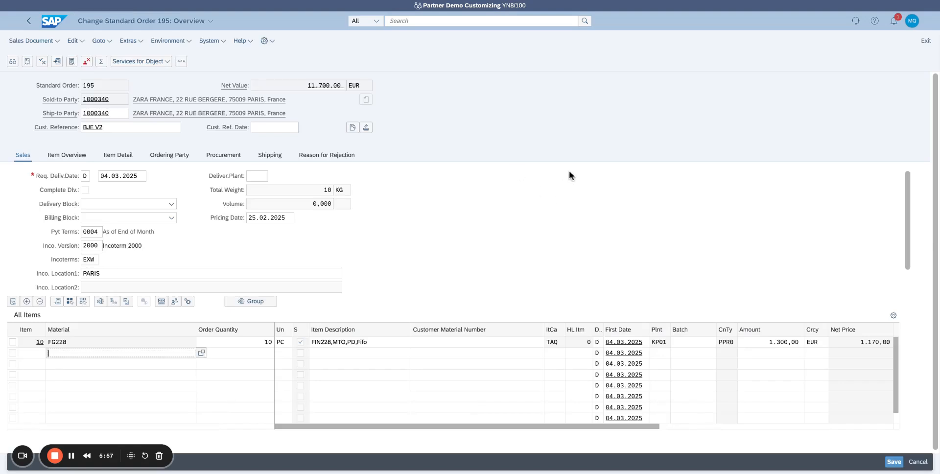
- Look up the item categories allowed for item 10 and keep TAQ
click(559, 343)
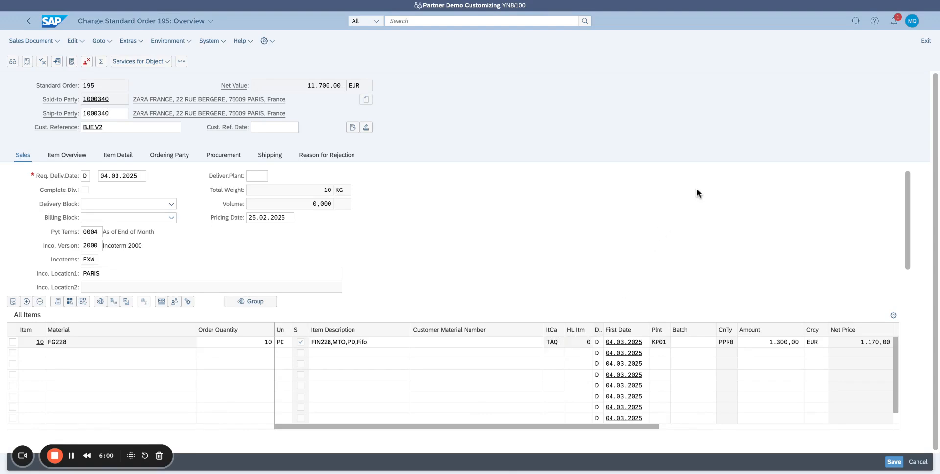
key(F4)
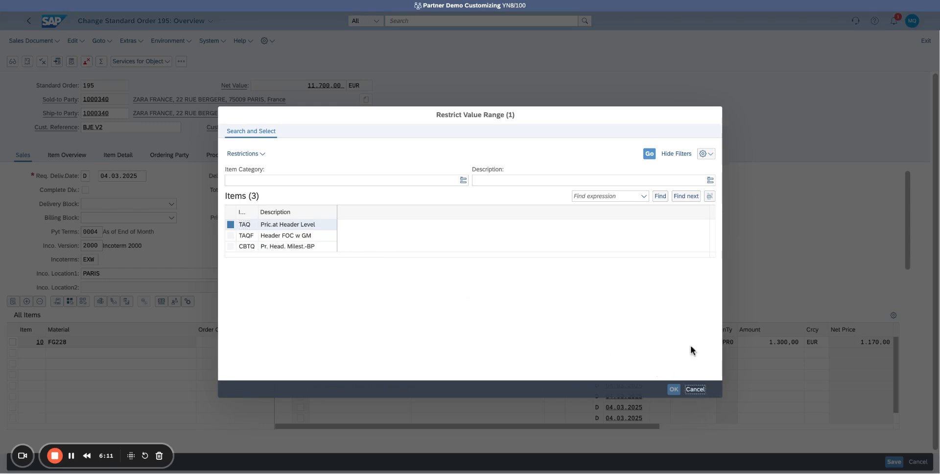
click(674, 390)
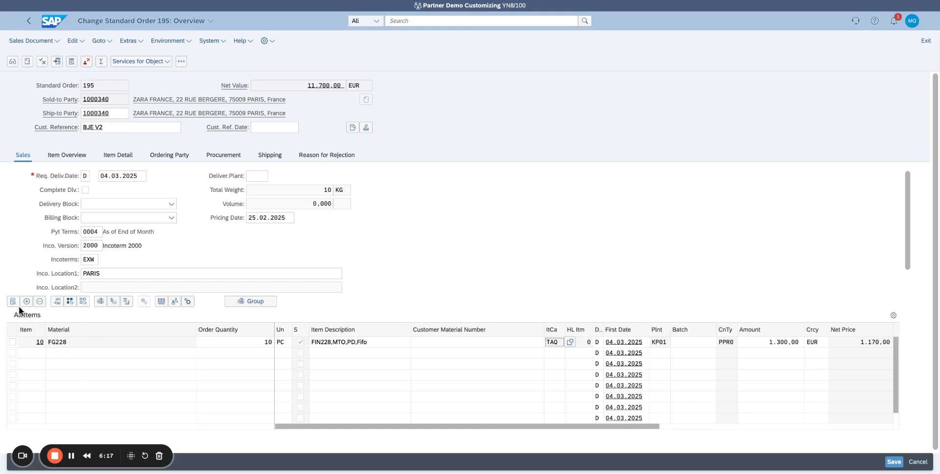
- Open the item data of item 10 to check for a billing plan, and leave it
click(13, 342)
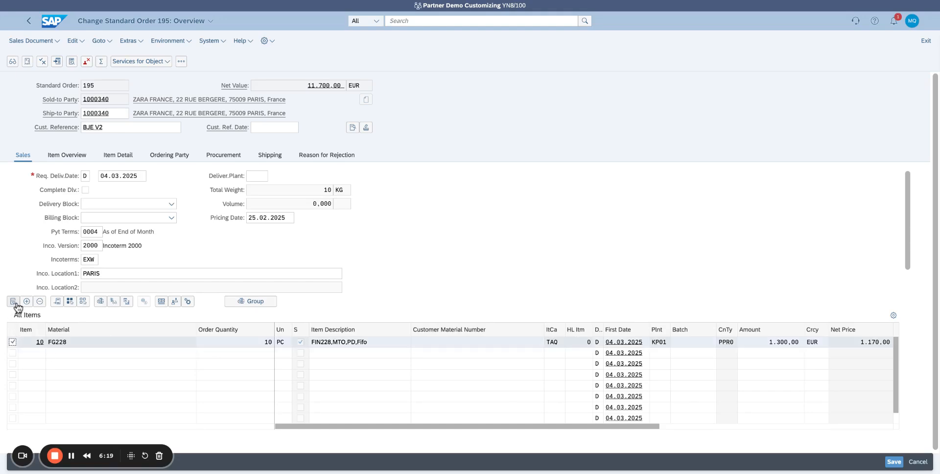
click(13, 301)
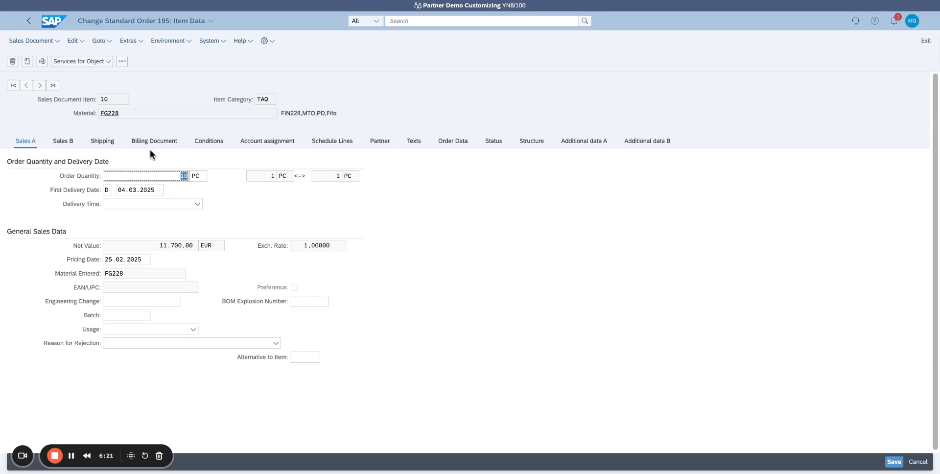
click(29, 20)
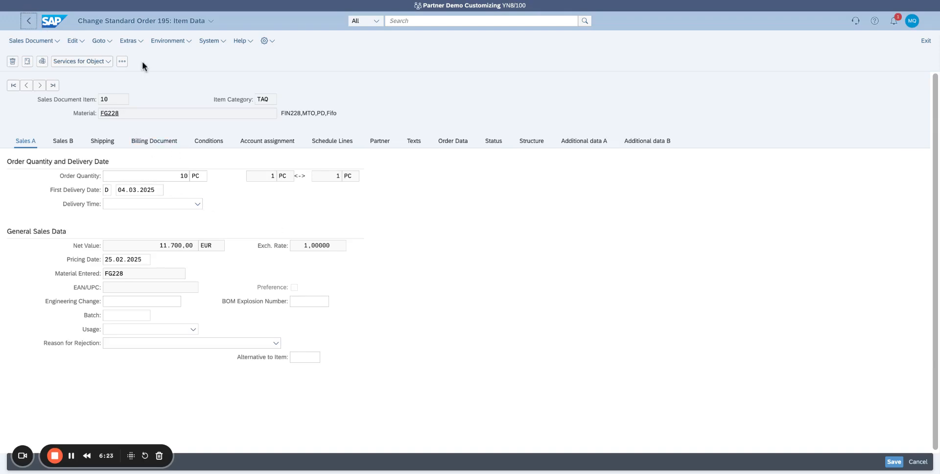
- Open the order's header data, review its billing plan, and return to the order overview
click(352, 129)
click(169, 128)
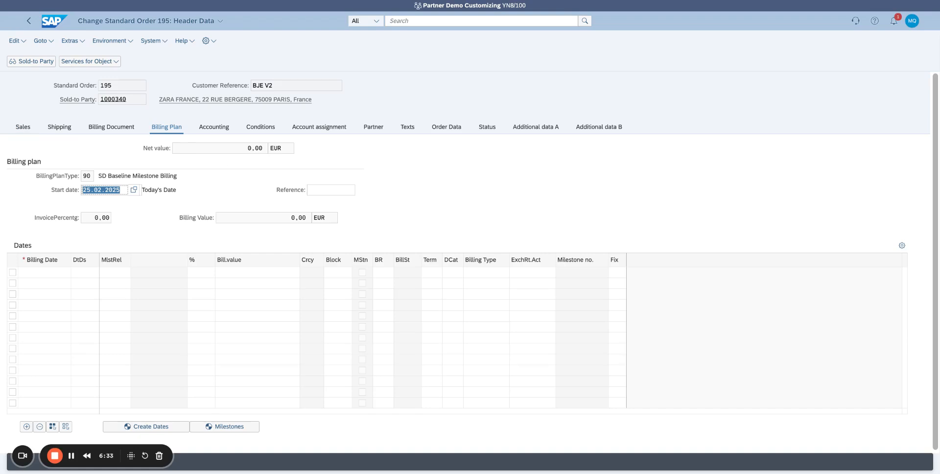
click(23, 22)
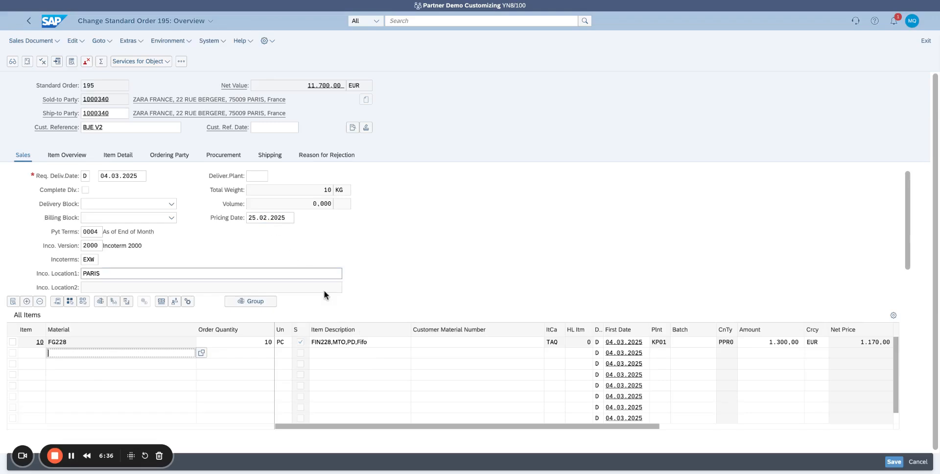
- Recheck which item categories can be assigned to item 10, leaving TAQ in place
click(552, 341)
click(570, 342)
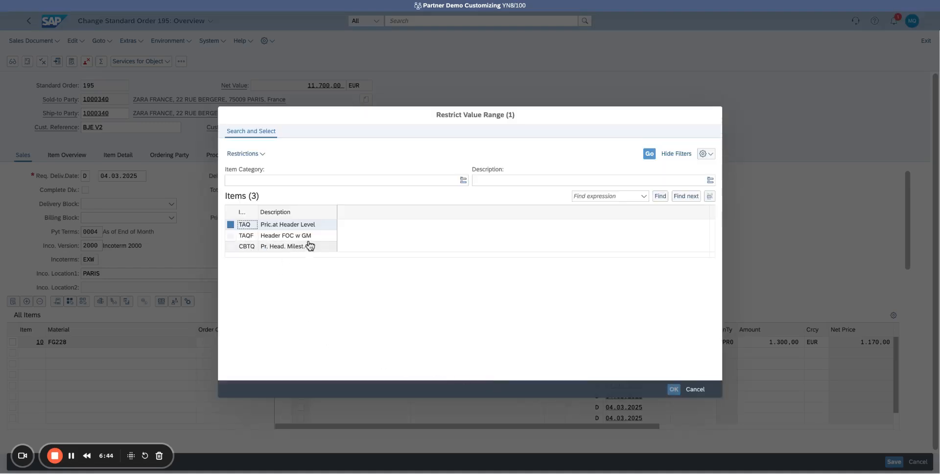
click(701, 392)
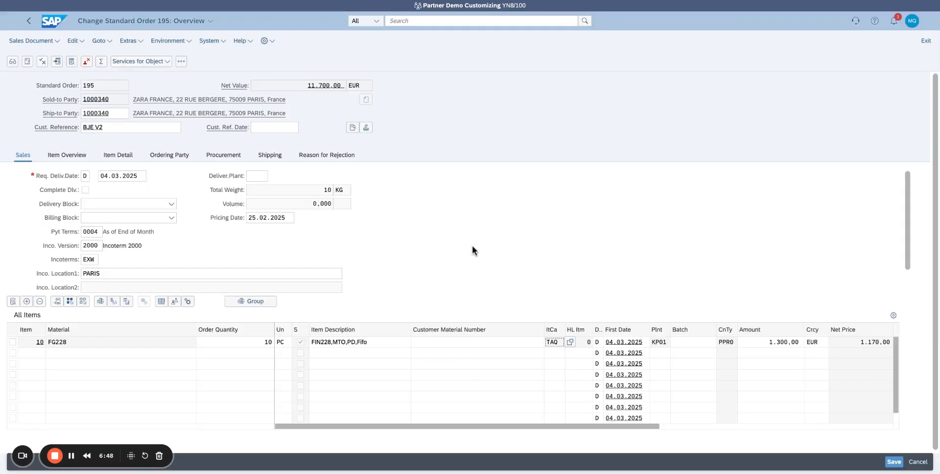
click(570, 343)
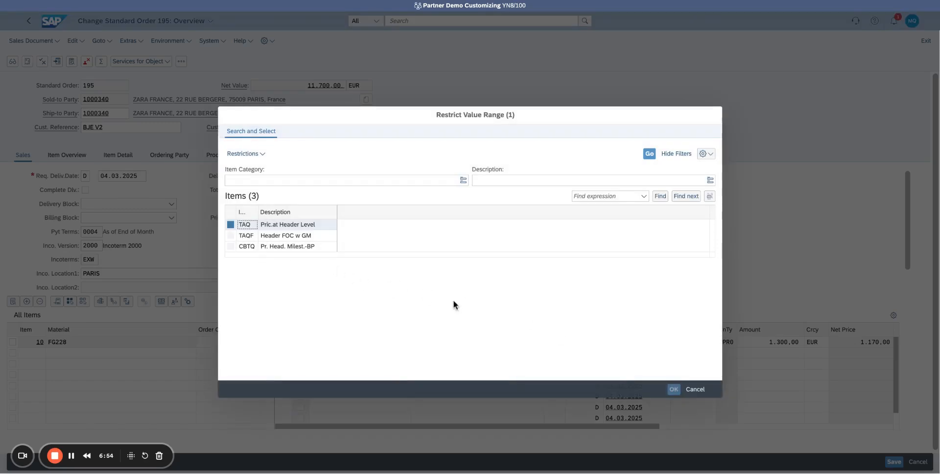
click(696, 390)
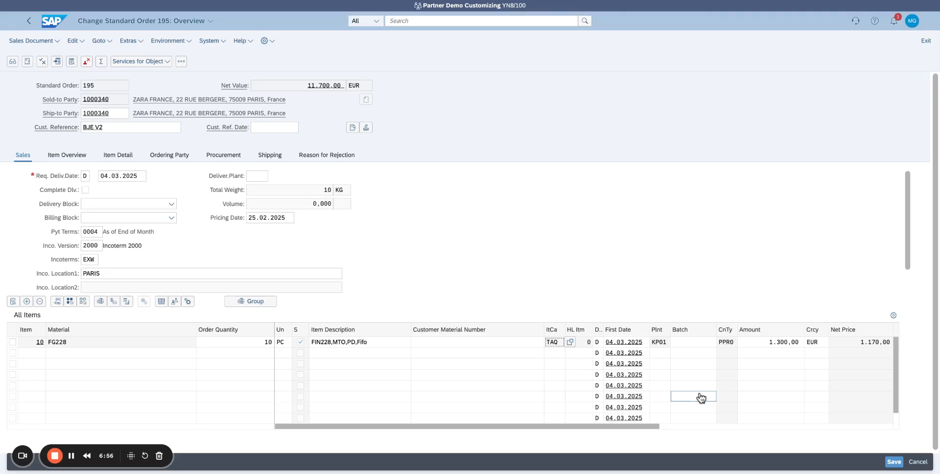
- In the order's header billing plan, add a first billing date of 25.02.2025 with date description Y009 Down Payment
click(352, 128)
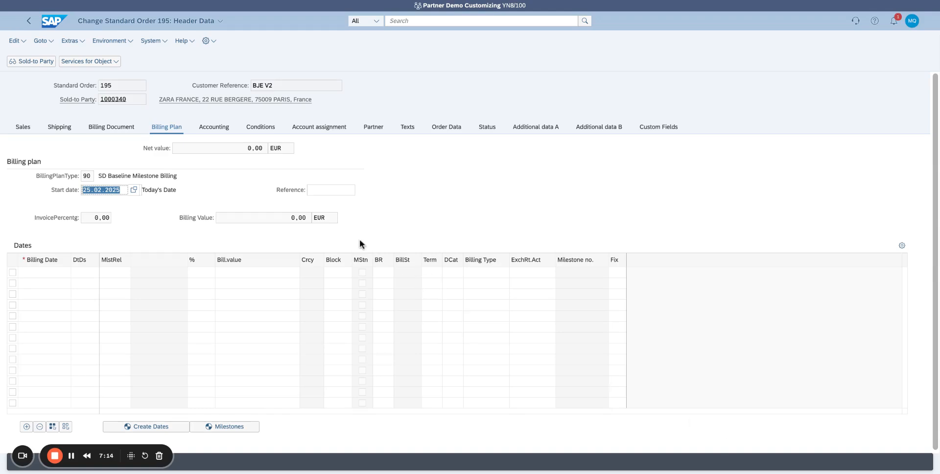
click(69, 275)
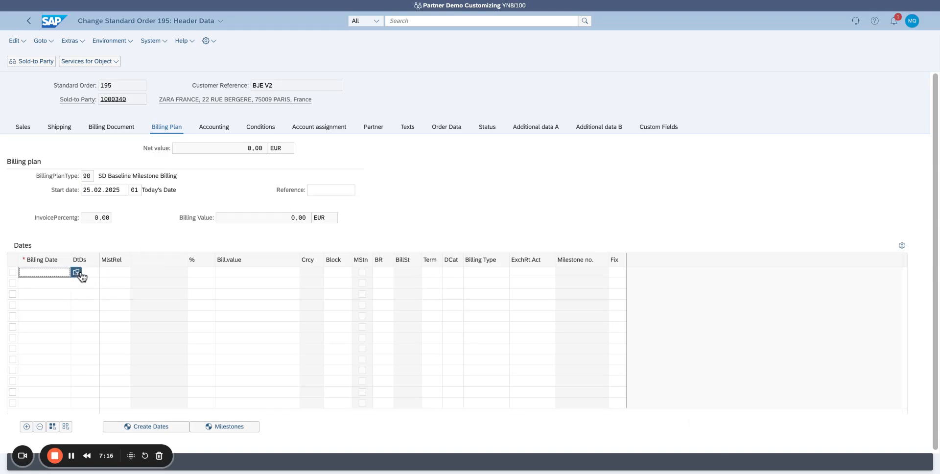
click(77, 273)
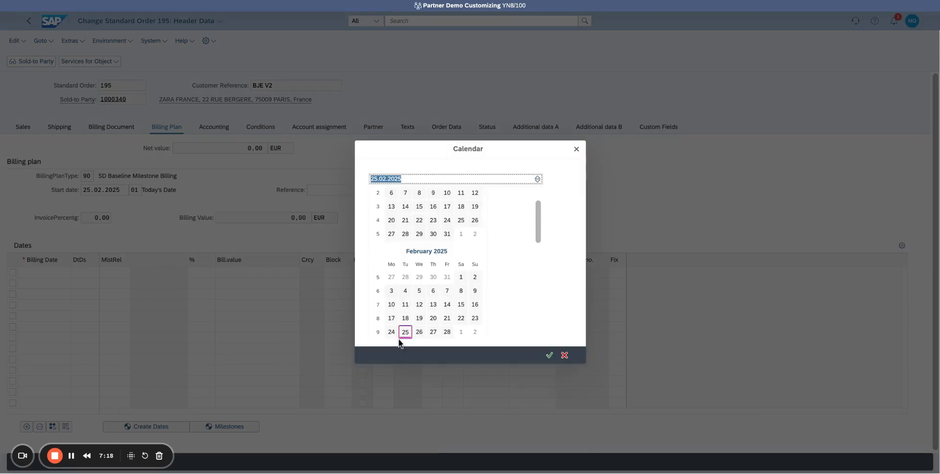
scroll(400, 344, down, 2)
double_click(405, 319)
click(88, 271)
click(102, 273)
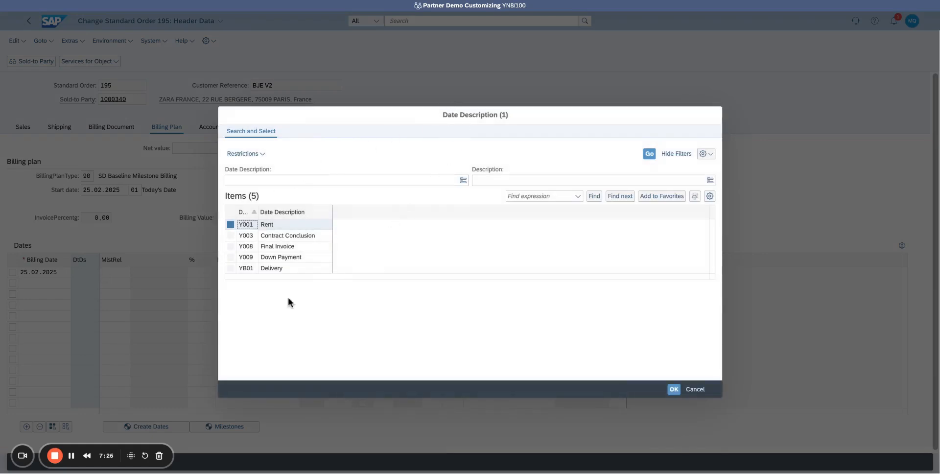
double_click(292, 260)
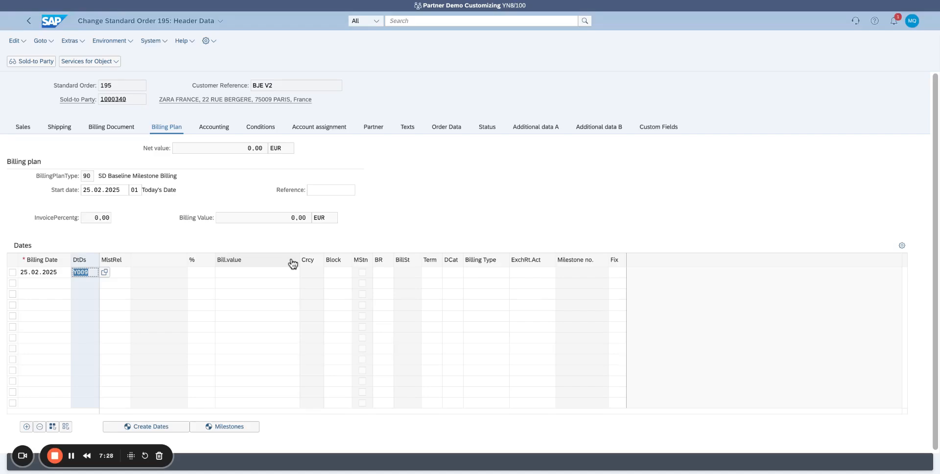
- Give the 25.02.2025 line date category 03 Down Payment Request (Proc.), milestone usage 00004 and 40 %, and check its billing type
click(450, 273)
key(F4)
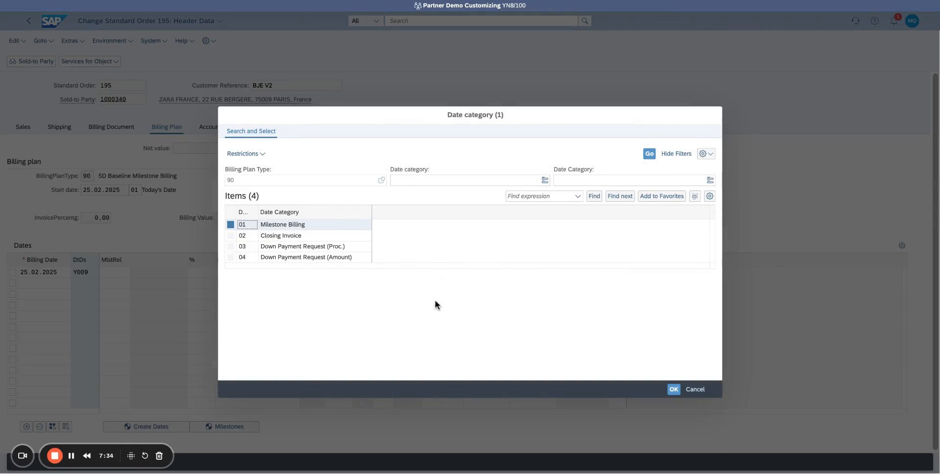
double_click(331, 246)
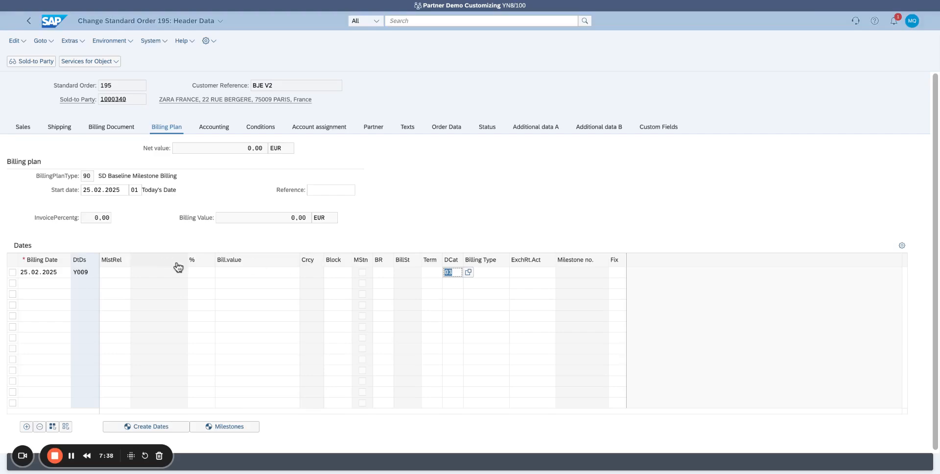
click(200, 273)
click(105, 273)
click(127, 273)
double_click(294, 226)
click(206, 274)
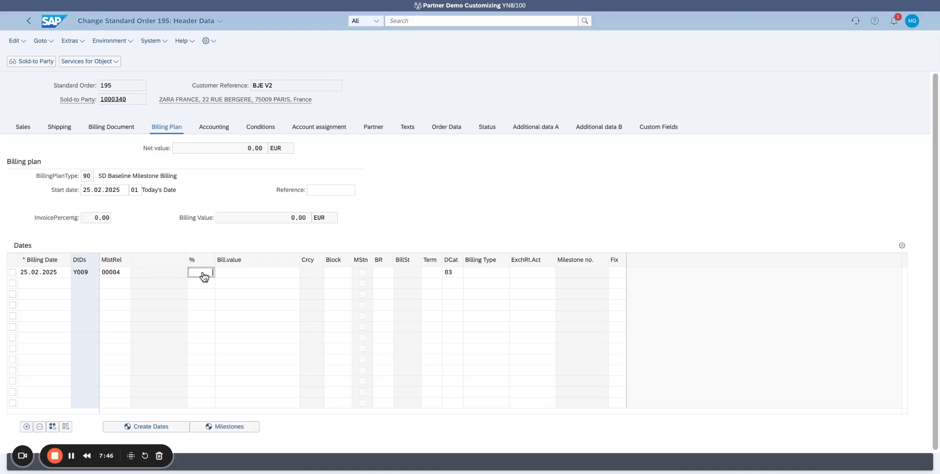
text(40)
key(Return)
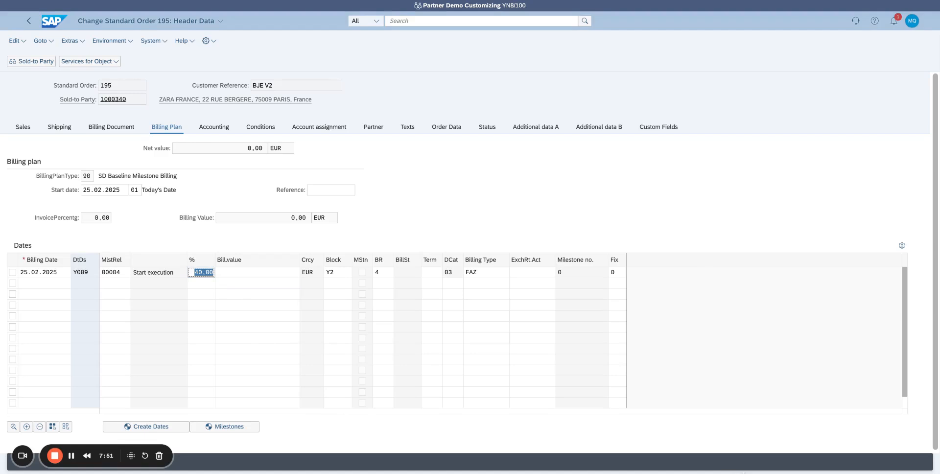
double_click(484, 273)
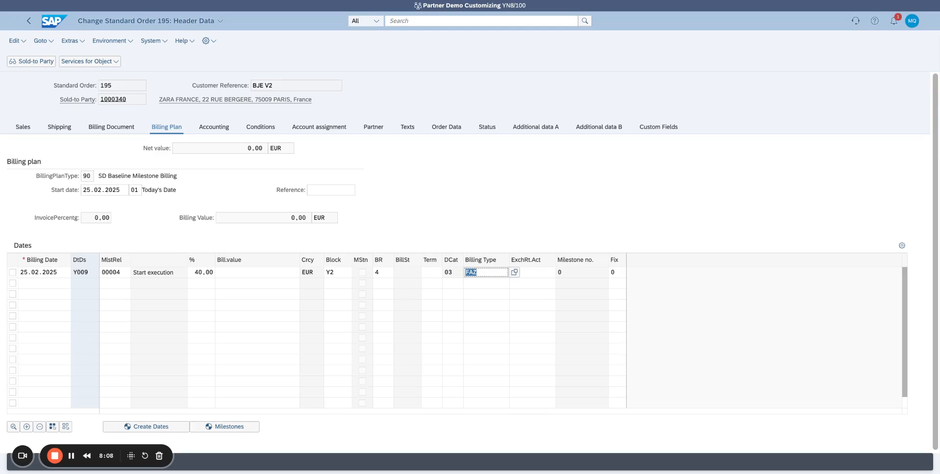
- Add a second billing date of 31.03.2025 with date description YB01 Delivery
click(61, 285)
click(76, 284)
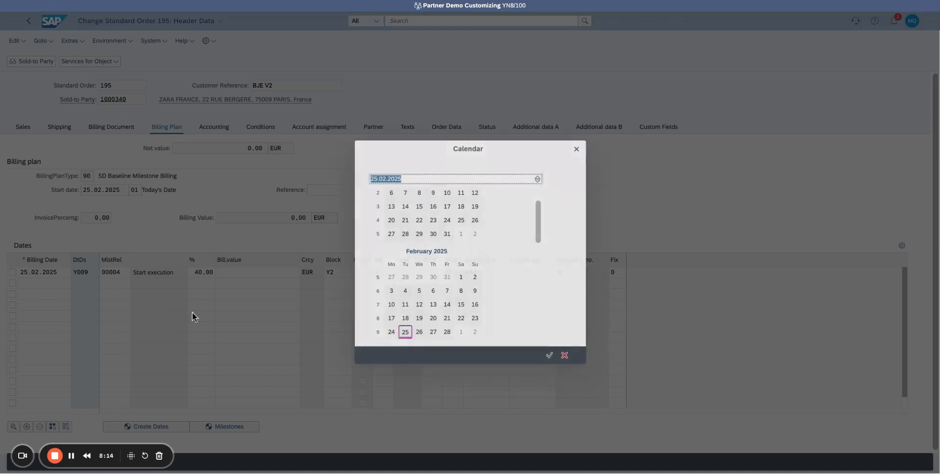
drag(540, 227, 545, 265)
double_click(392, 315)
click(91, 284)
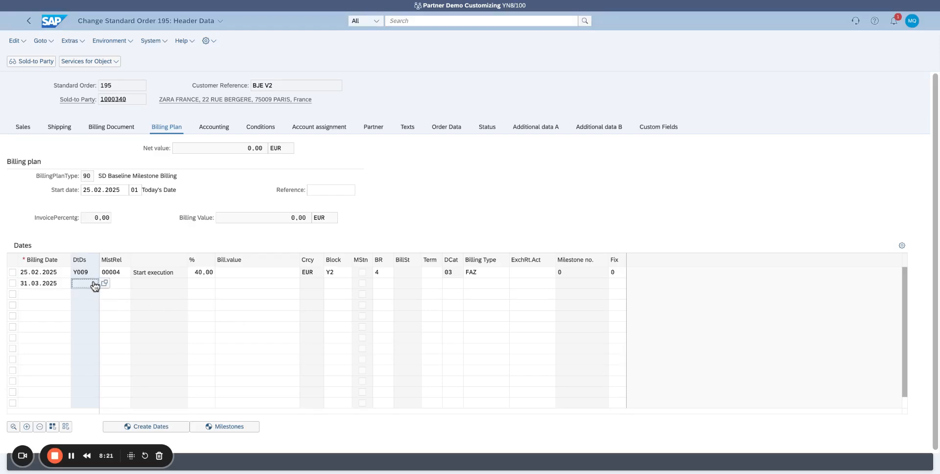
click(106, 284)
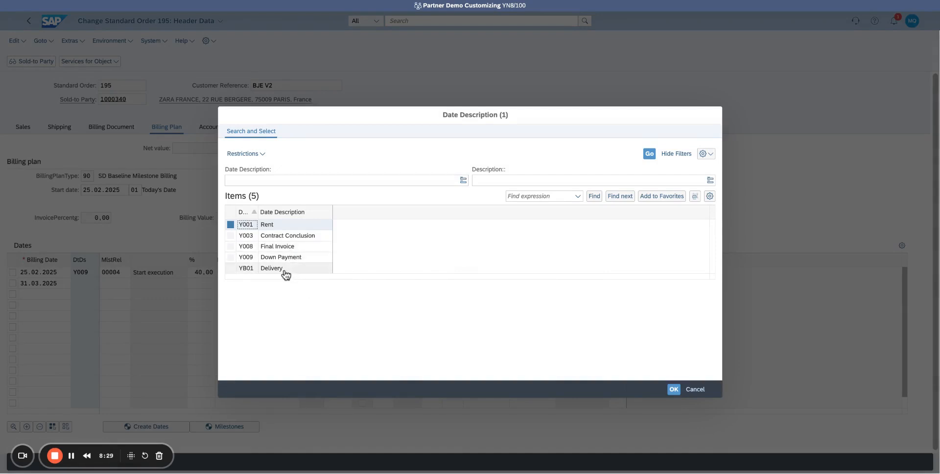
double_click(284, 272)
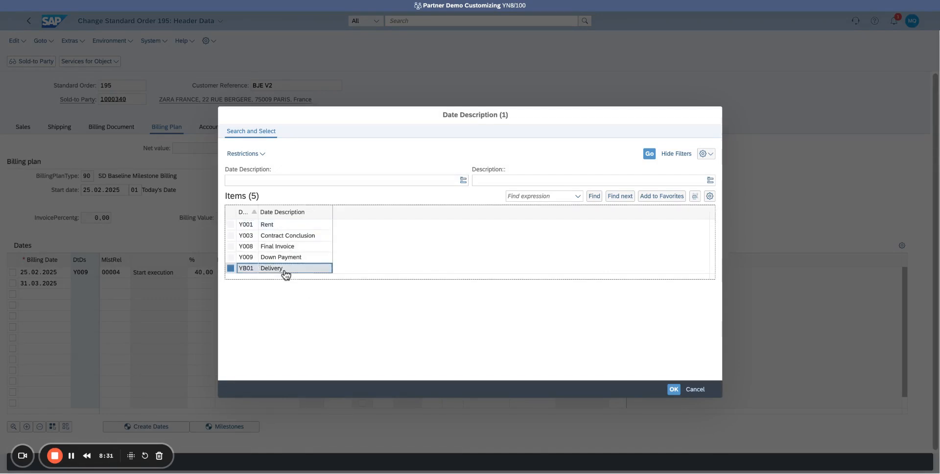
- Complete the 31.03.2025 line with milestone usage 00004, date category 03 and 10 %
click(128, 285)
click(136, 283)
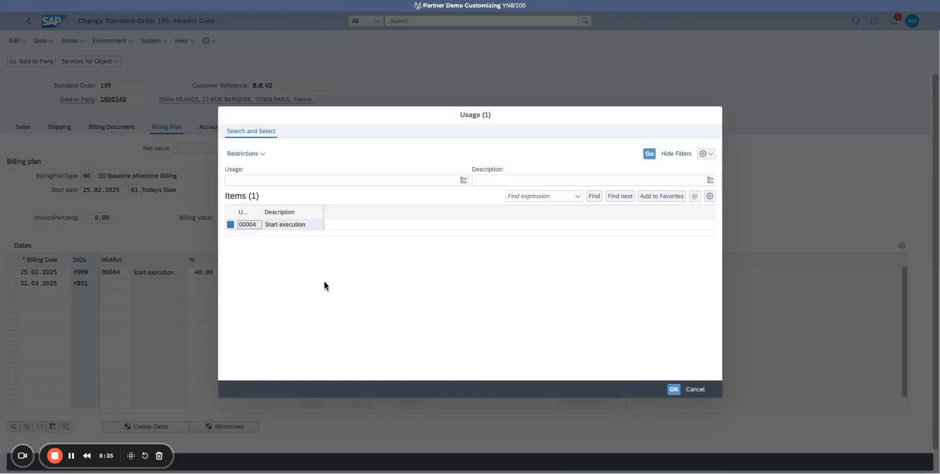
double_click(298, 226)
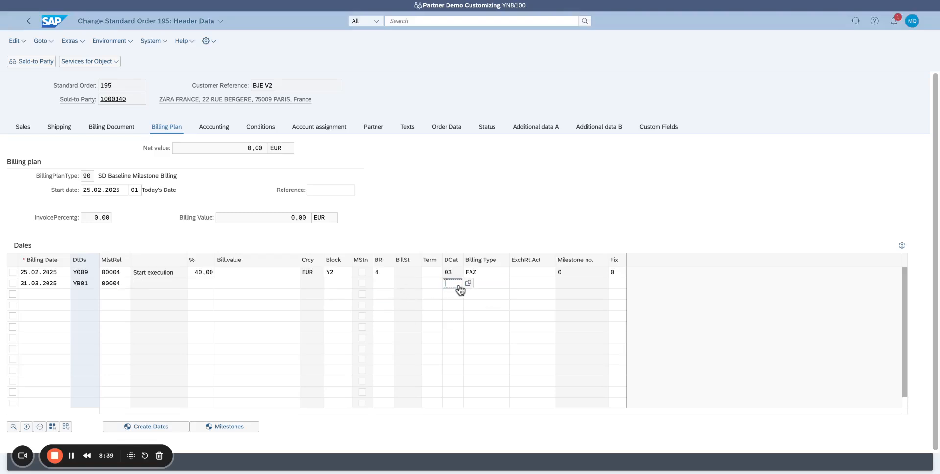
click(202, 284)
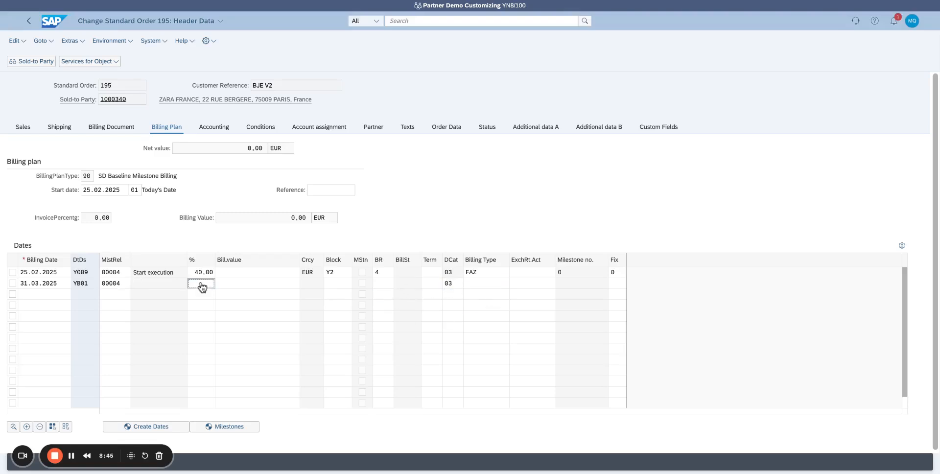
text(10)
key(Return)
- Add a third billing date of 02.04.2025 with date description Y008 Final Invoice and date category 02 Closing Invoice
click(64, 295)
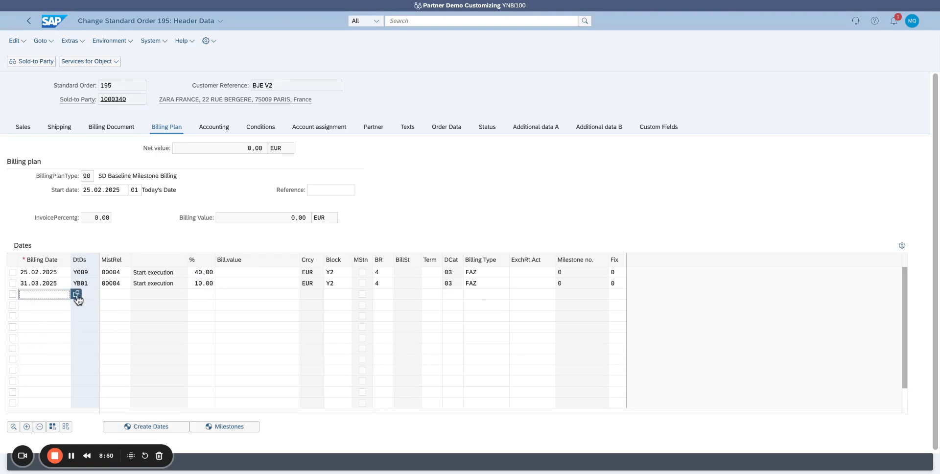
click(75, 294)
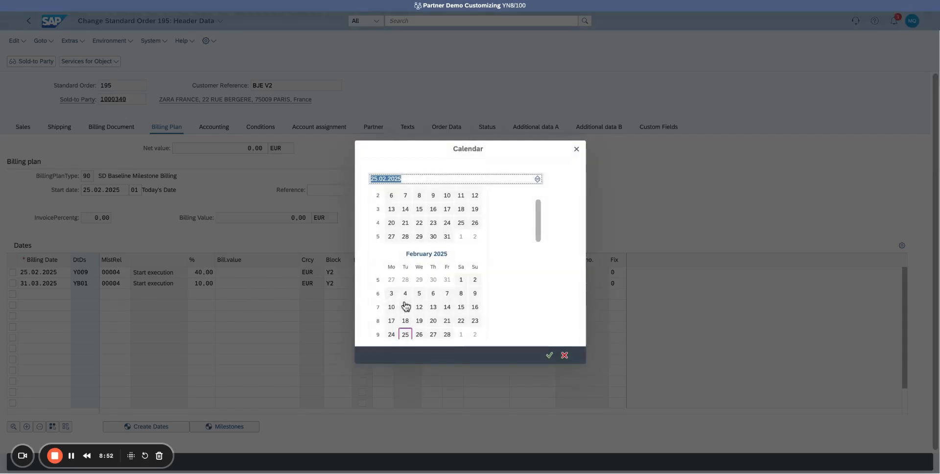
scroll(405, 306, down, 5)
scroll(406, 306, down, 1)
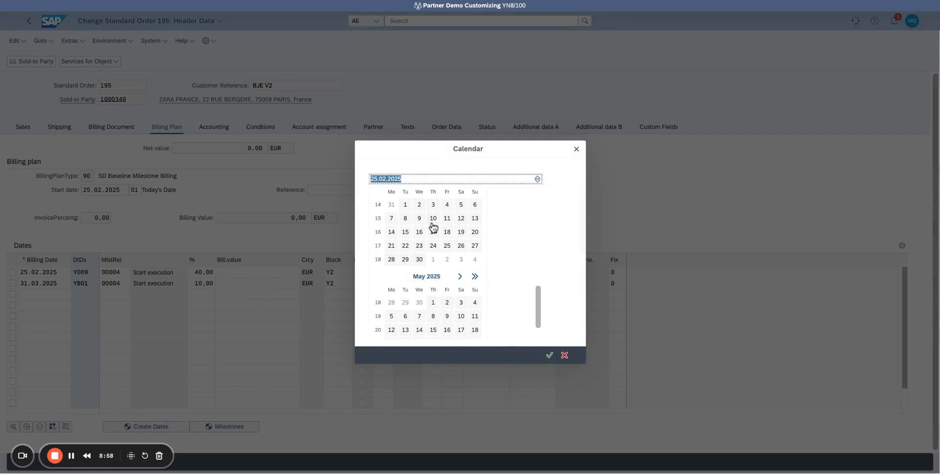
double_click(419, 205)
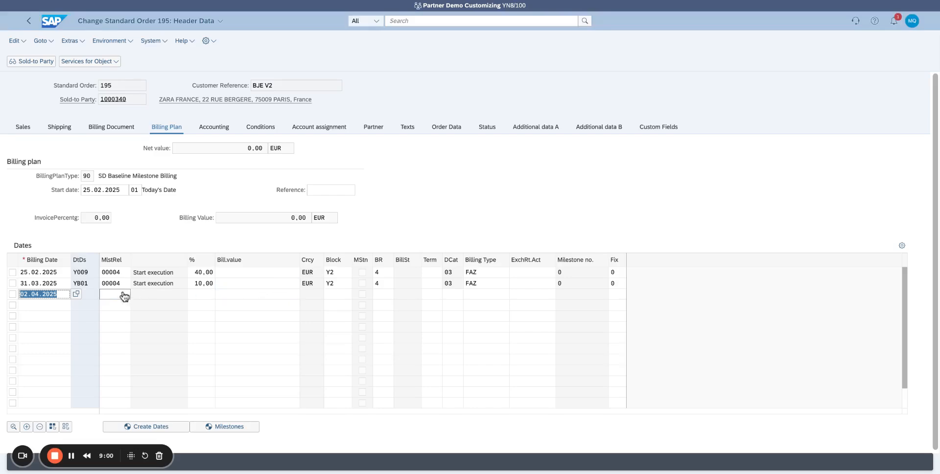
click(95, 295)
click(103, 293)
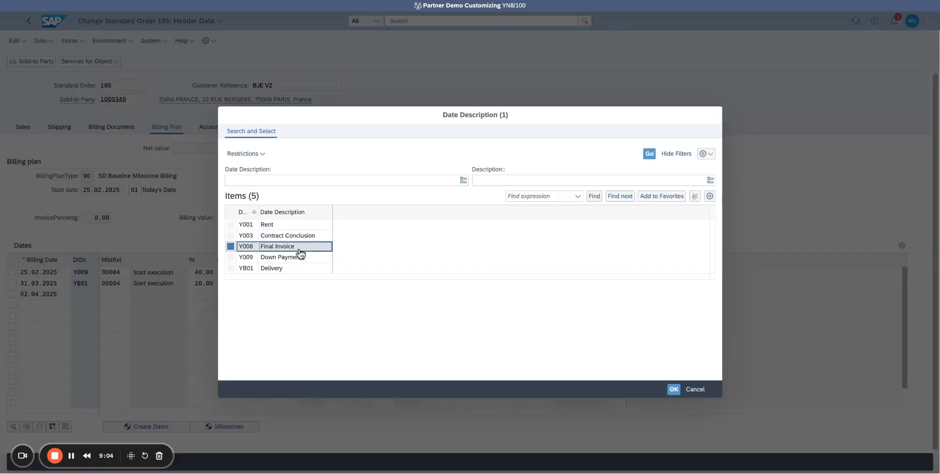
double_click(297, 247)
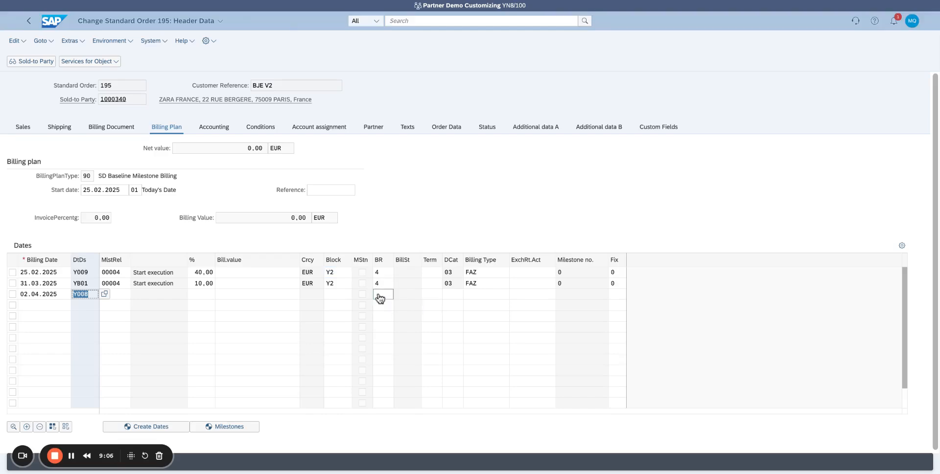
click(451, 296)
key(F4)
double_click(292, 237)
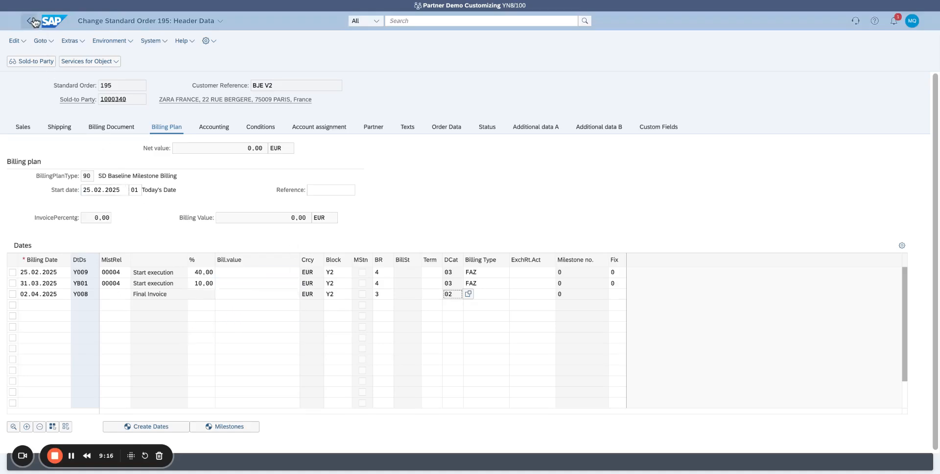
- Remove the billing block from the 25.02.2025 down payment line and return to the order overview
double_click(336, 278)
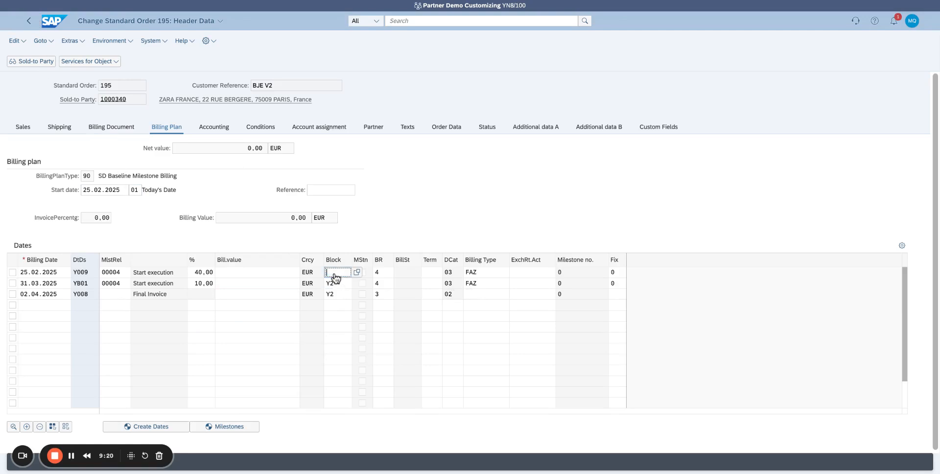
click(29, 21)
- Examine the pricing conditions of item 10 and those in the order's header data
click(13, 342)
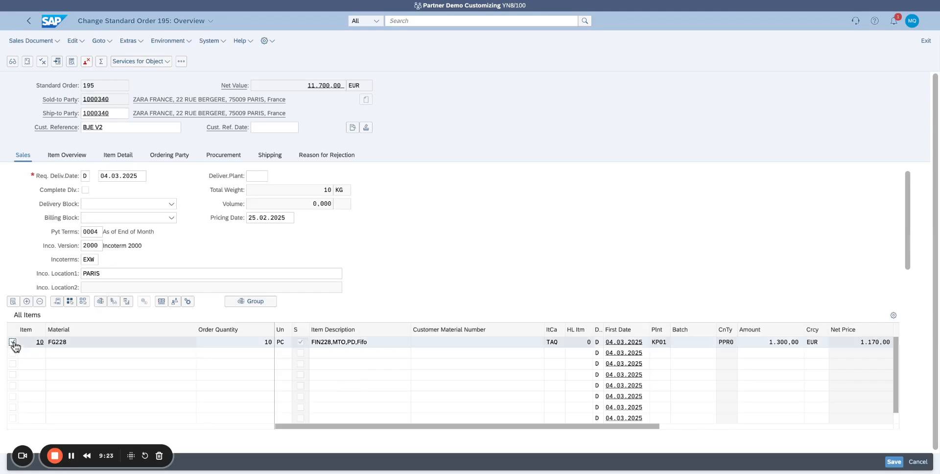
click(13, 302)
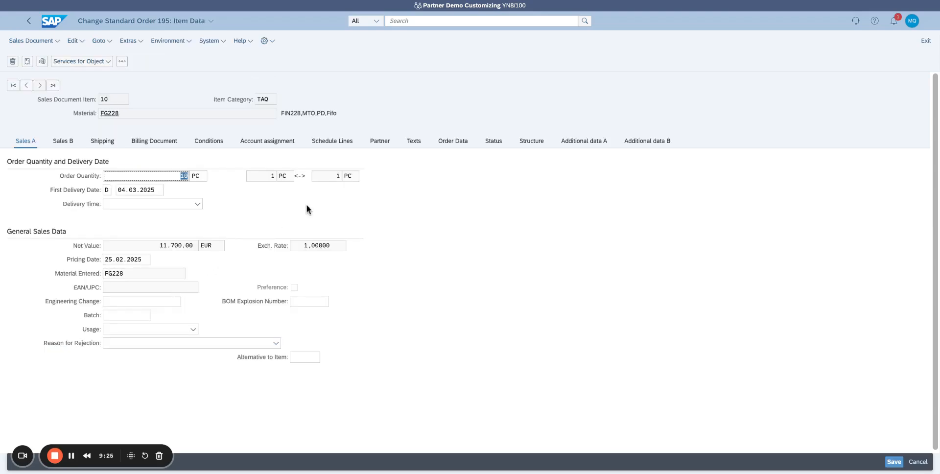
click(208, 141)
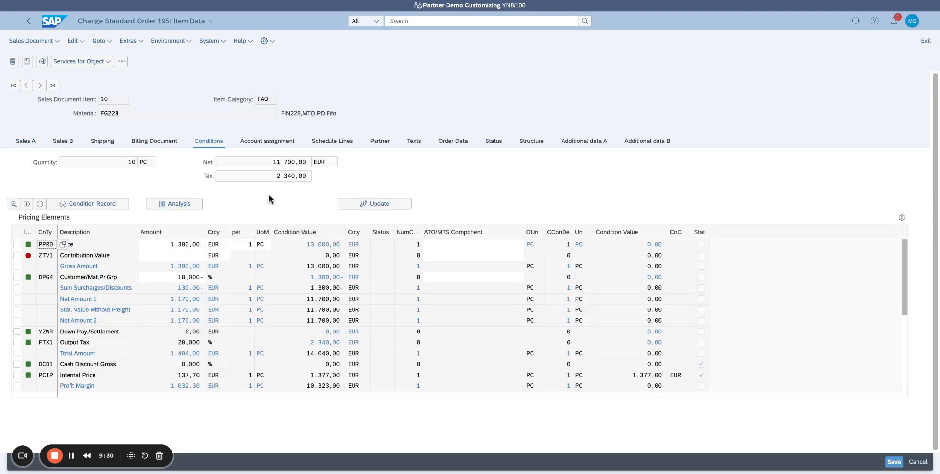
click(29, 21)
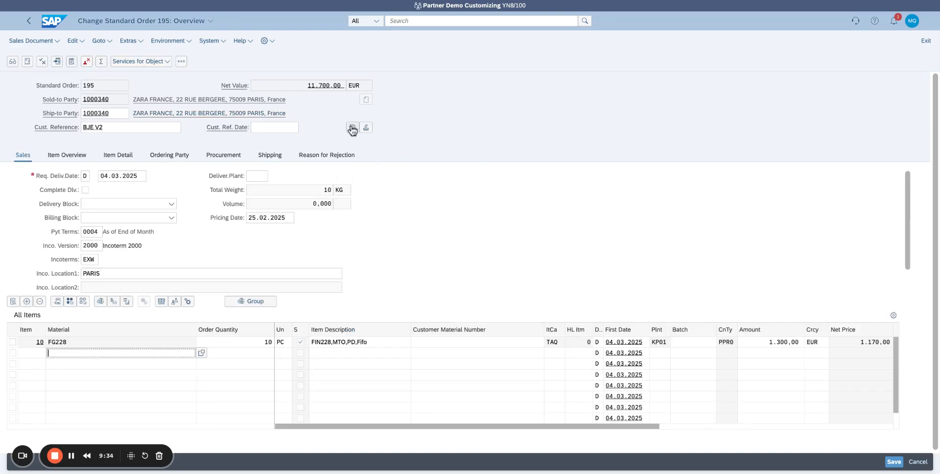
click(352, 127)
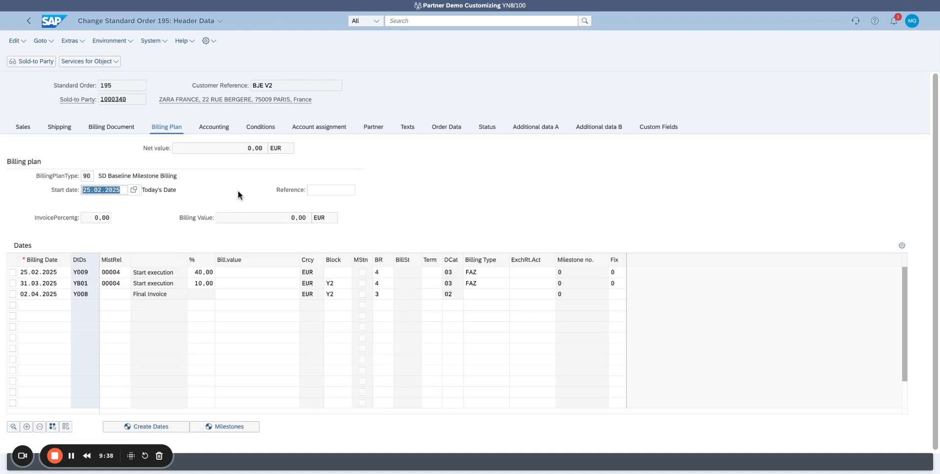
click(257, 128)
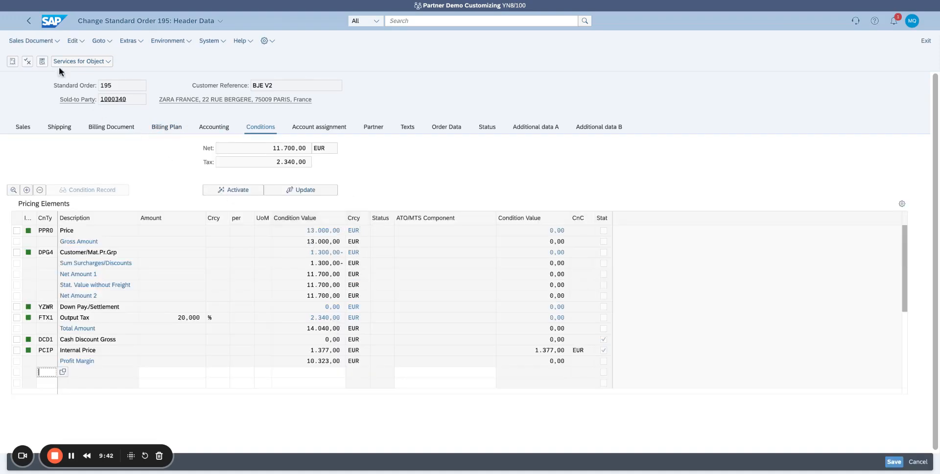
- Leave the header pricing conditions and save the sales order
click(29, 22)
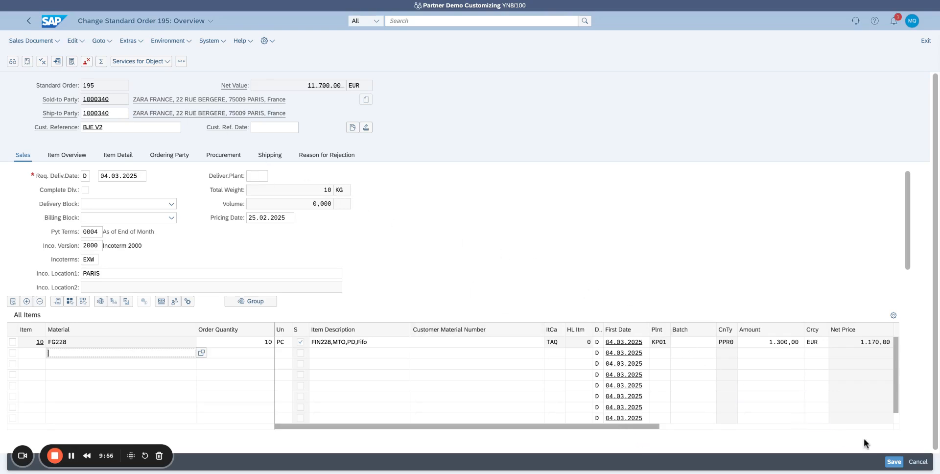
click(894, 463)
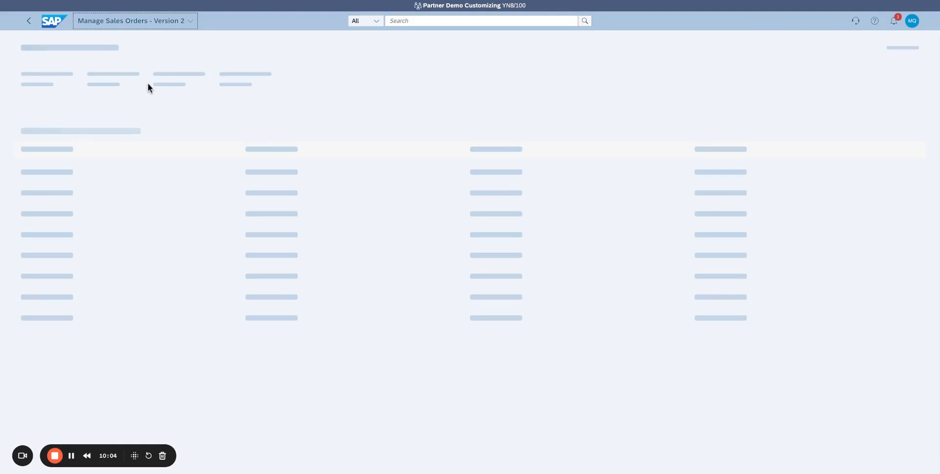
- Open the ZARA FRANCE standard order in Manage Sales Orders - Version 2, switch it to edit mode and show its billing plan dates
click(587, 146)
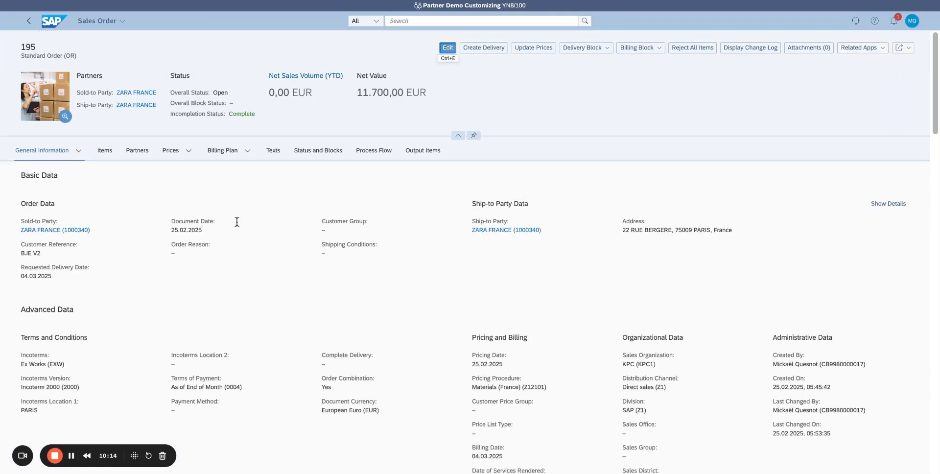
click(232, 152)
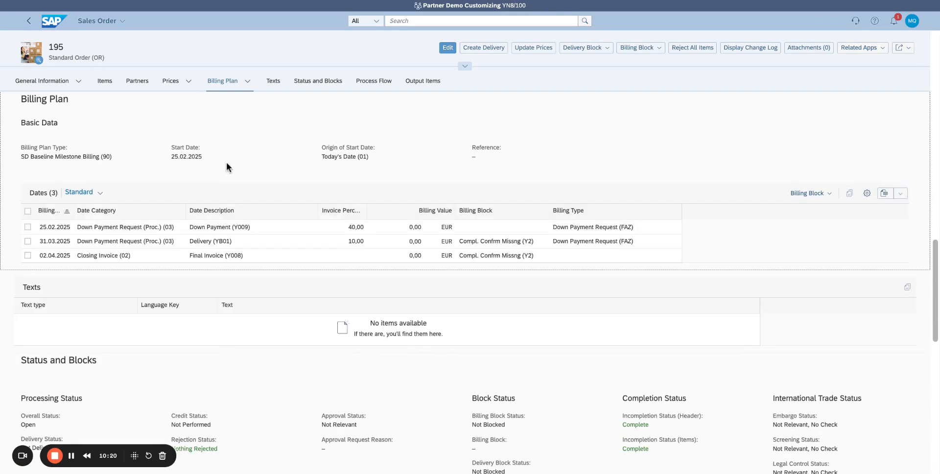
click(447, 47)
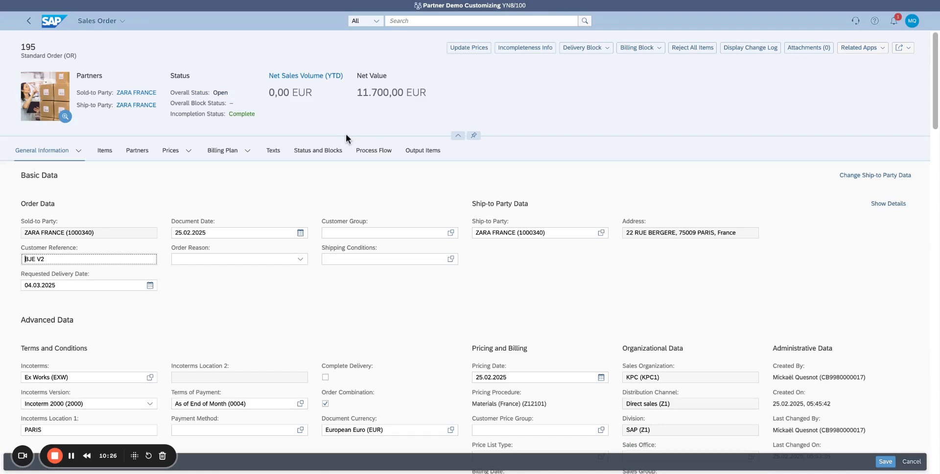
click(231, 153)
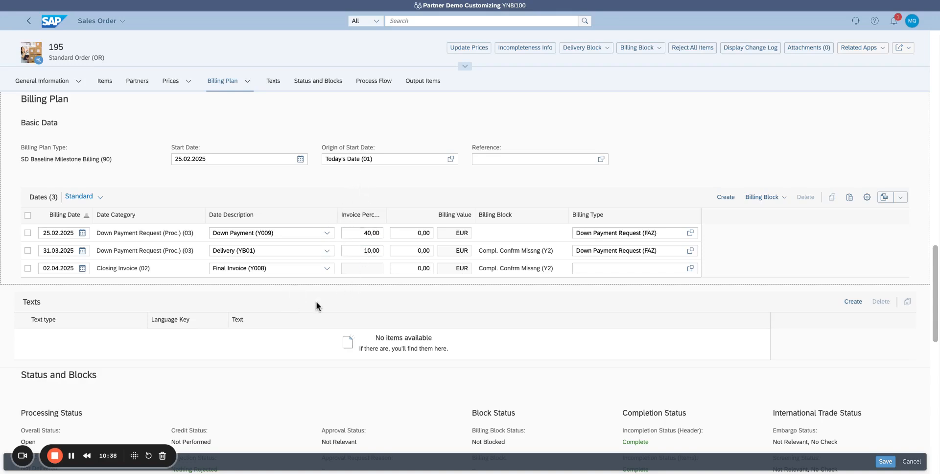
- Review the order's status and process flow, open the file of the completed Order Confirmation output item and examine its items and totals
scroll(316, 302, down, 5)
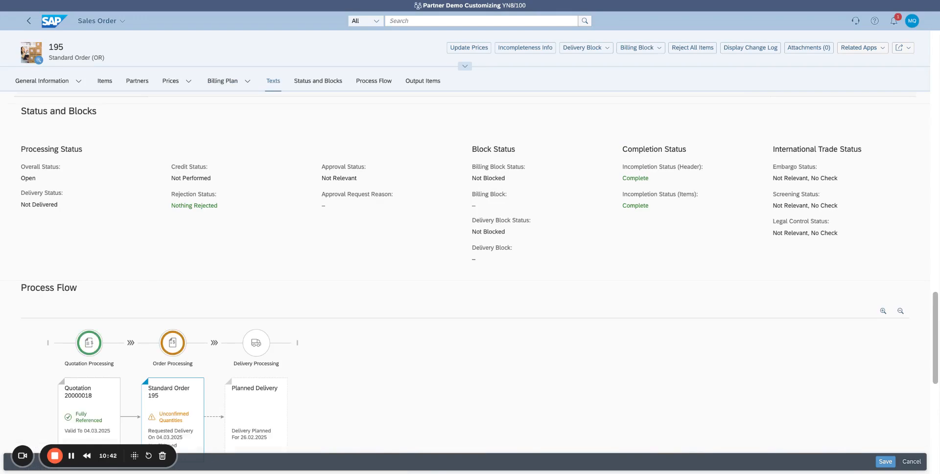
scroll(465, 266, down, 3)
scroll(465, 266, down, 2)
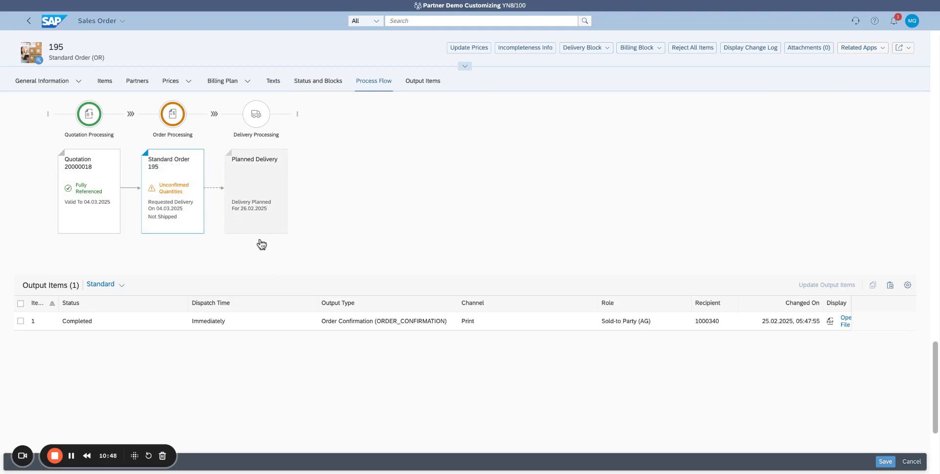
click(21, 321)
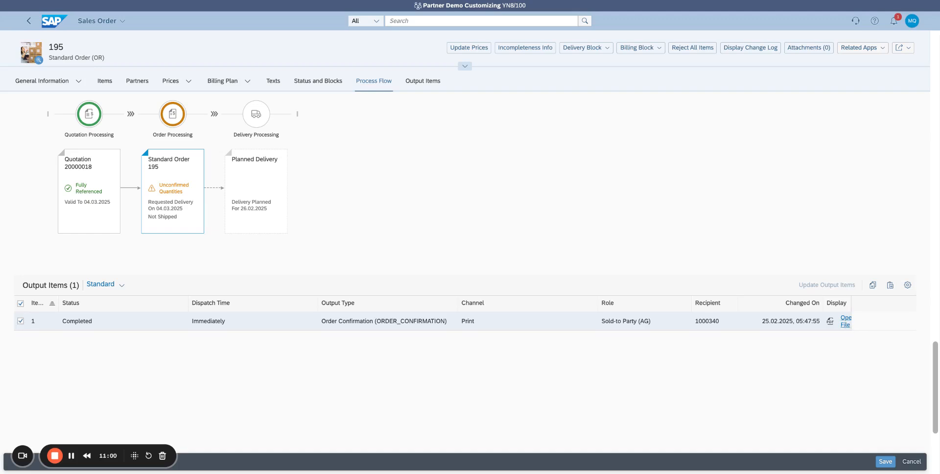
scroll(537, 296, down, 5)
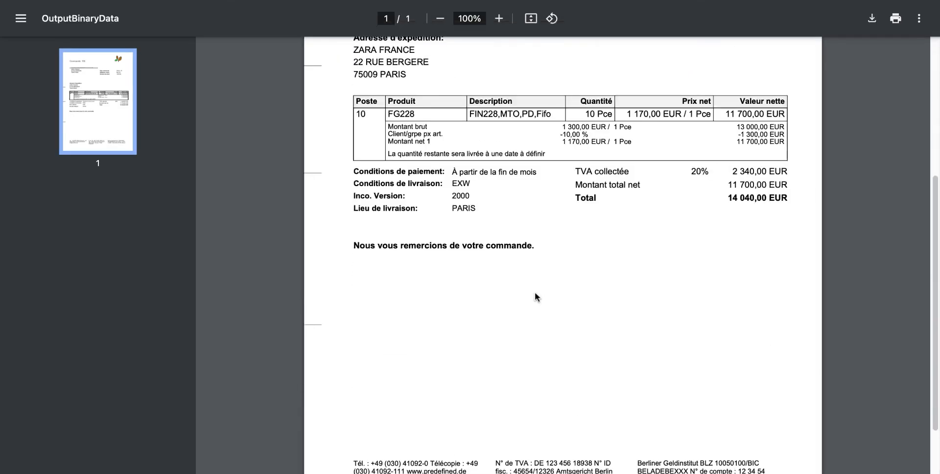
scroll(537, 296, up, 2)
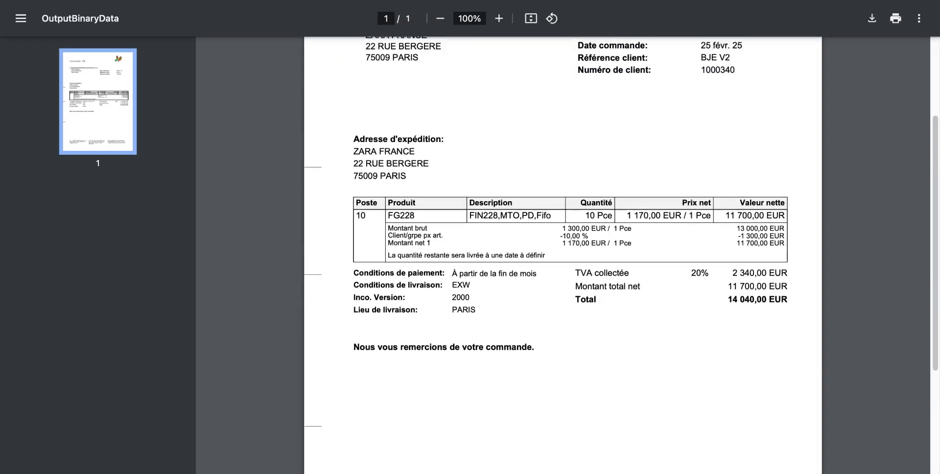